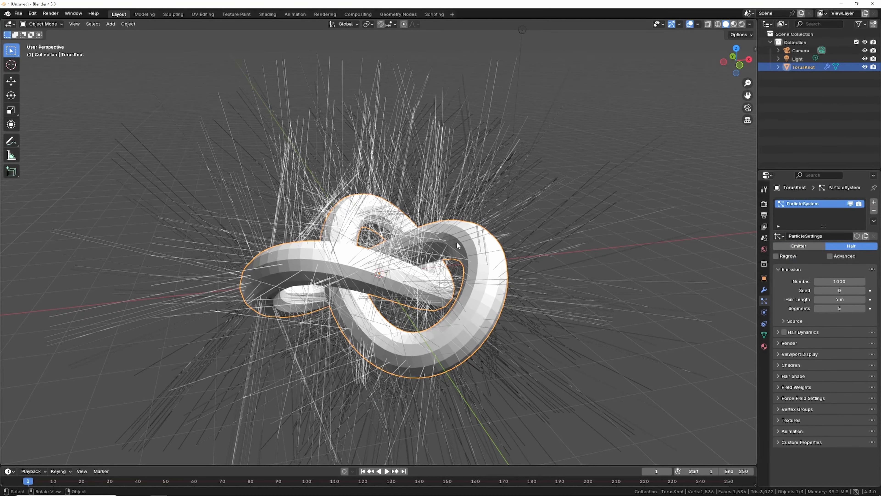
Step: Add an ico sphere to the scene with 3 subdivisions
{"action": "scroll", "coordinate": [457, 245], "scroll_direction": "down", "scroll_amount": 4}
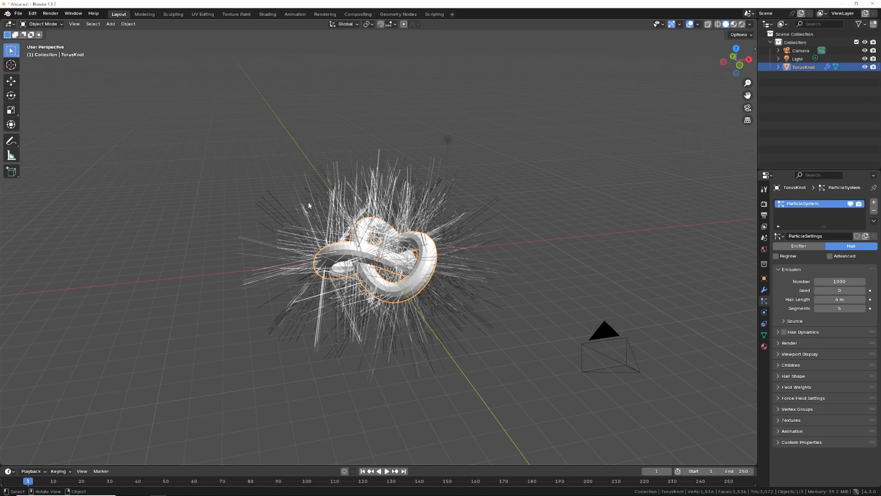
{"action": "left_click", "coordinate": [111, 24]}
{"action": "mouse_move", "coordinate": [116, 33]}
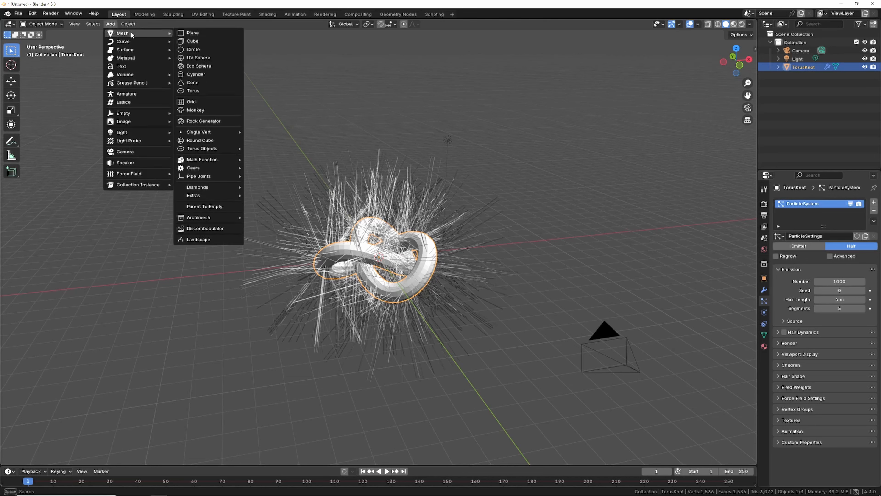
{"action": "left_click", "coordinate": [191, 67]}
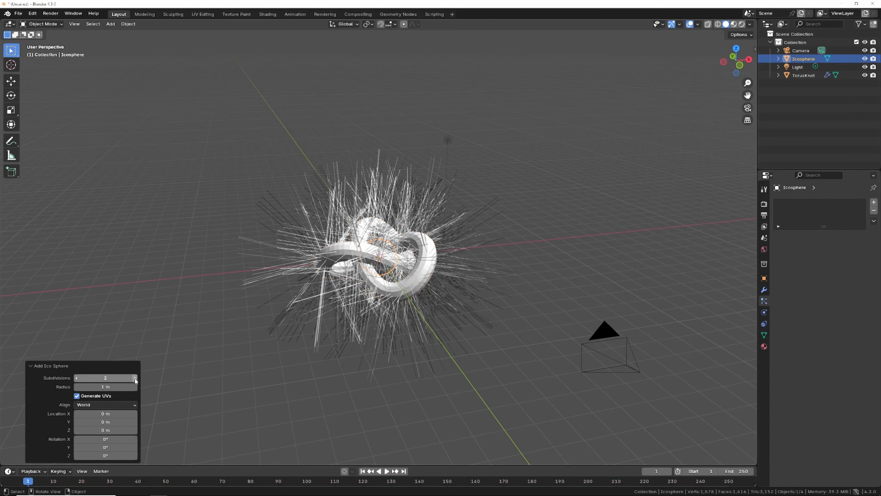
{"action": "left_click", "coordinate": [134, 377]}
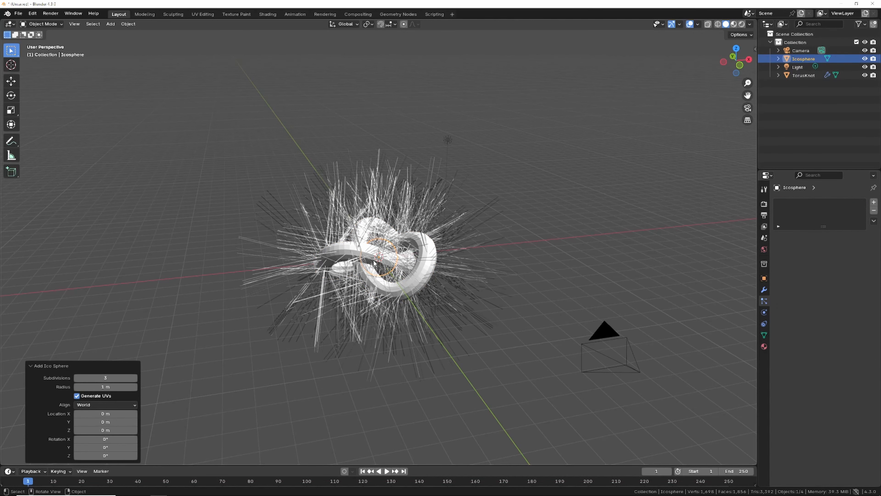
Step: Move the ico sphere about 14 m along negative X away from the knot and shade it smooth
{"action": "key", "text": "g"}
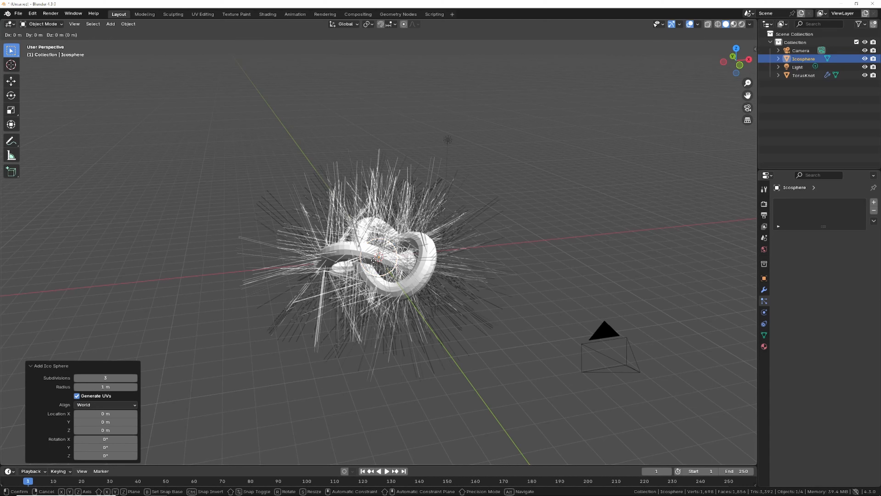
{"action": "key", "text": "x"}
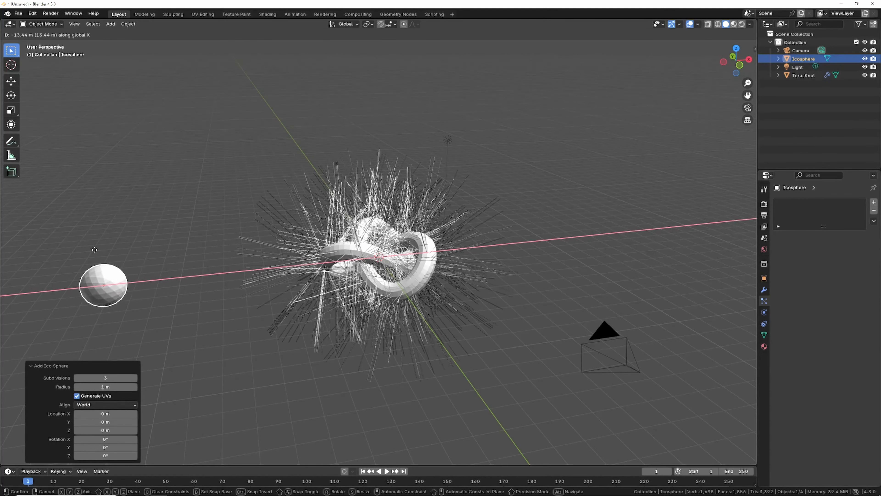
{"action": "left_click", "coordinate": [80, 283]}
{"action": "right_click", "coordinate": [80, 283]}
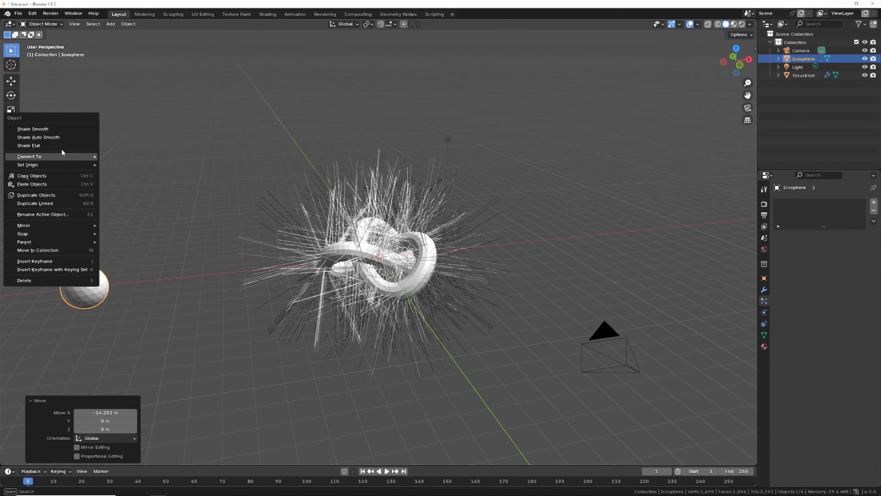
{"action": "left_click", "coordinate": [51, 131]}
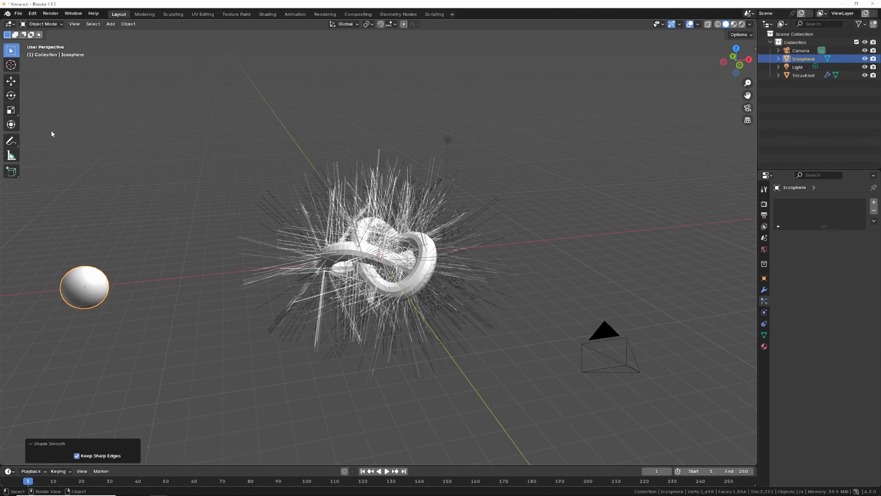
Step: Select the torus knot and render its hair particles as Object, using the Icosphere as instance object
{"action": "left_click", "coordinate": [417, 277]}
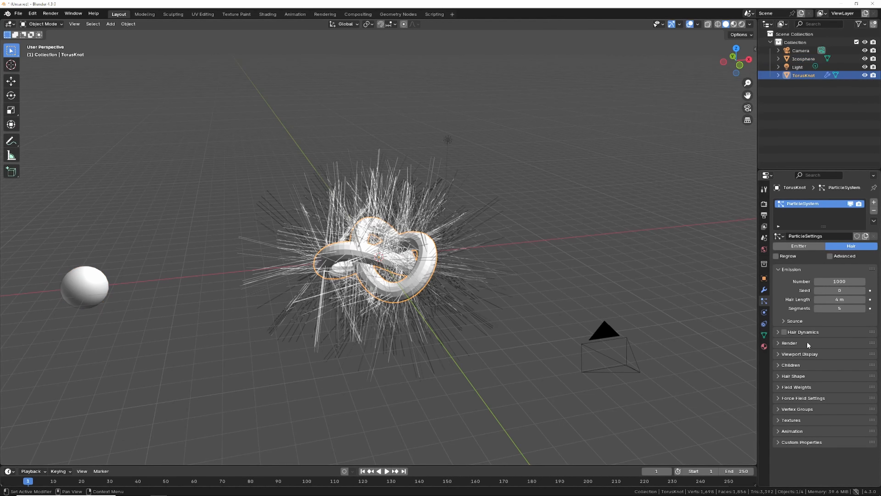
{"action": "left_click", "coordinate": [777, 343]}
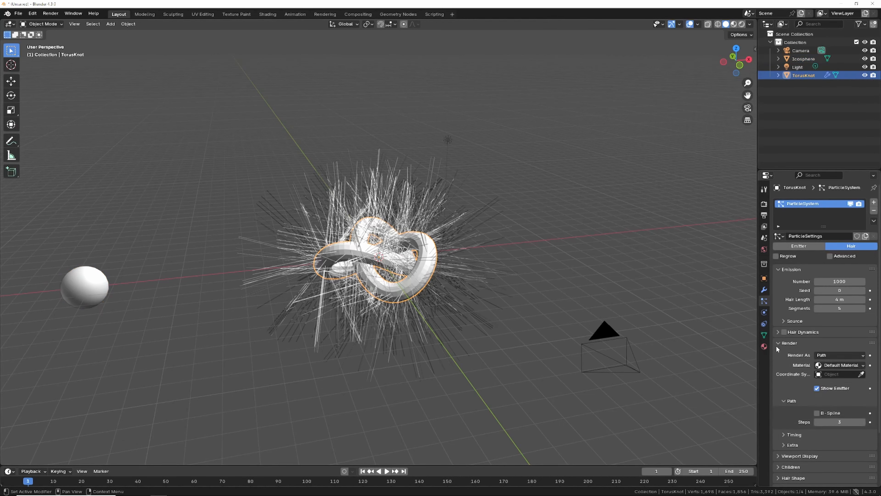
{"action": "left_click", "coordinate": [840, 354]}
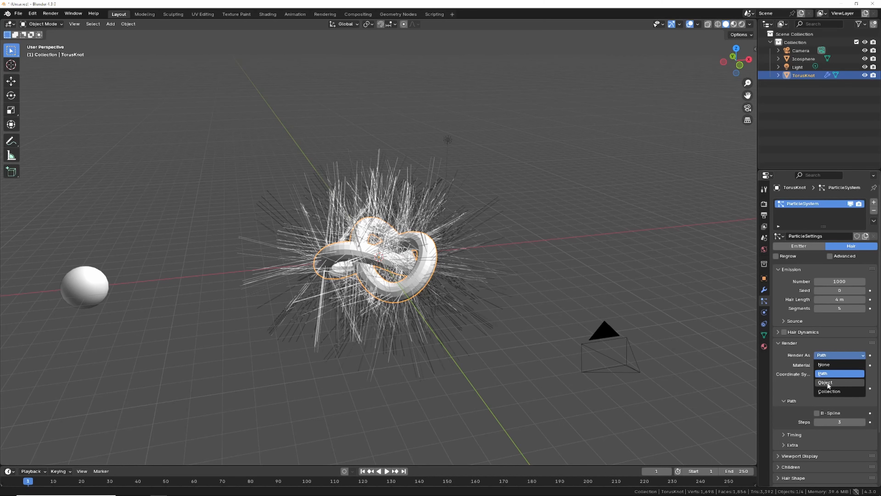
{"action": "left_click", "coordinate": [828, 382]}
{"action": "left_click", "coordinate": [837, 413]}
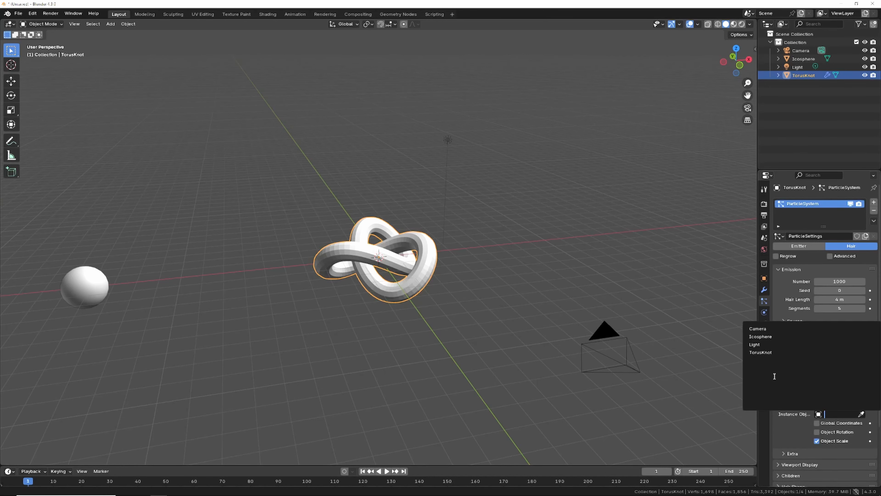
{"action": "left_click", "coordinate": [761, 337]}
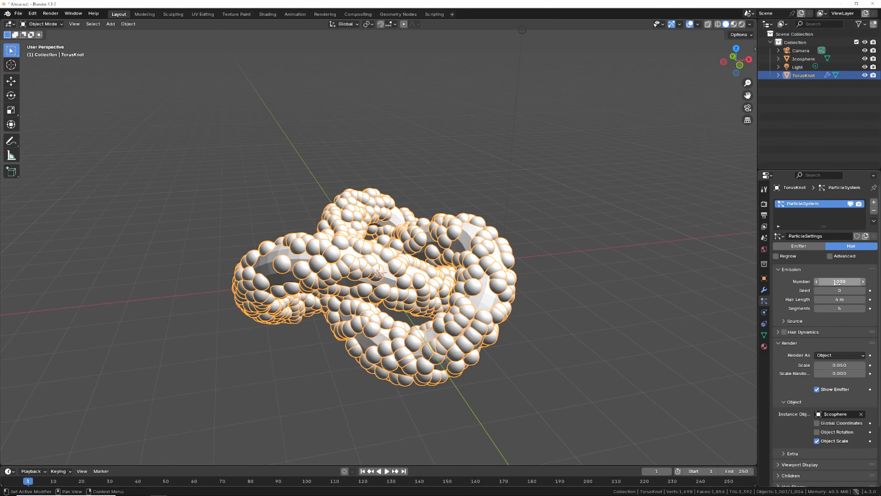
{"action": "mouse_move", "coordinate": [837, 284]}
{"action": "left_mouse_down"}
{"action": "mouse_move", "coordinate": [848, 284]}
{"action": "mouse_move", "coordinate": [837, 284]}
{"action": "left_mouse_up"}
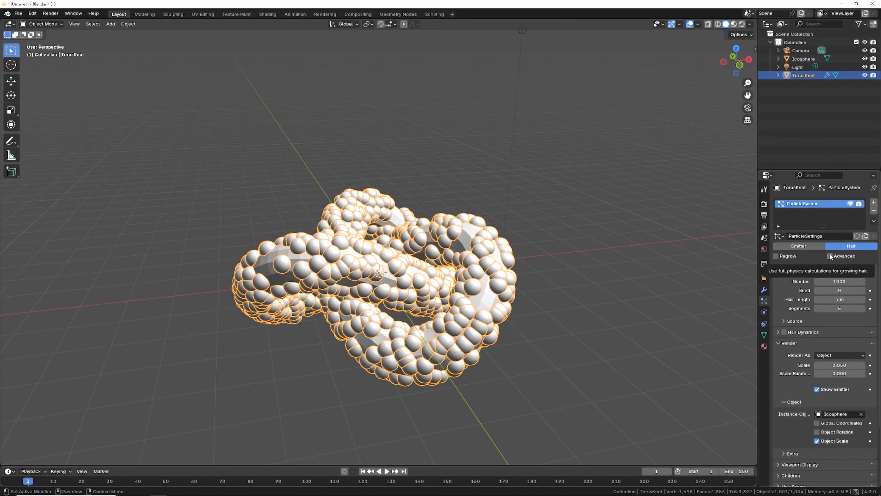
Step: Enable advanced particle settings and set the particle source to emit from vertices
{"action": "left_click", "coordinate": [830, 255]}
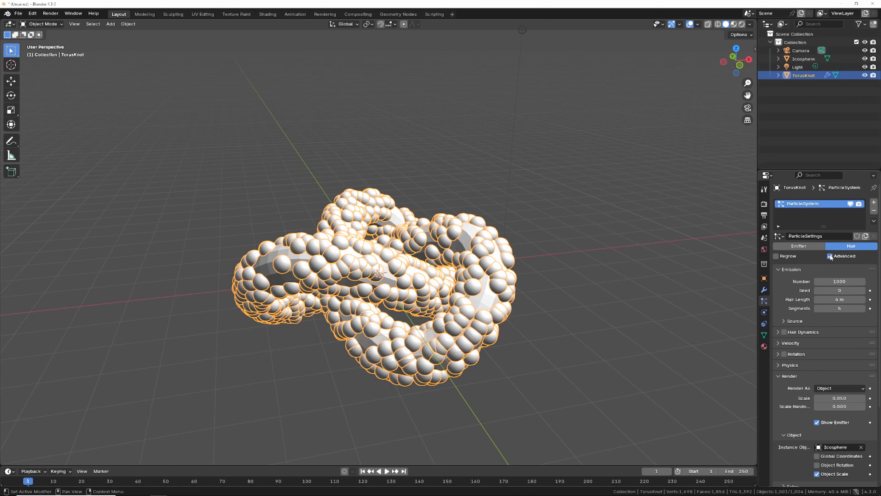
{"action": "left_click", "coordinate": [795, 321]}
{"action": "left_click", "coordinate": [838, 334]}
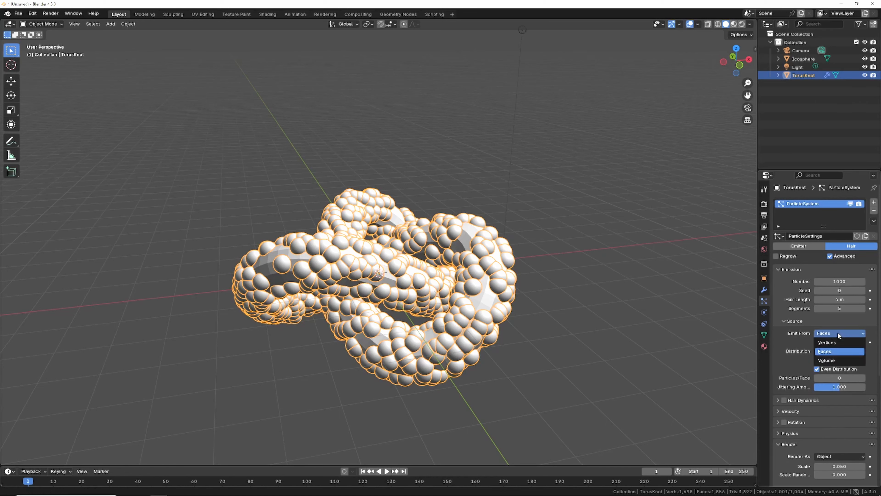
{"action": "left_click", "coordinate": [831, 343]}
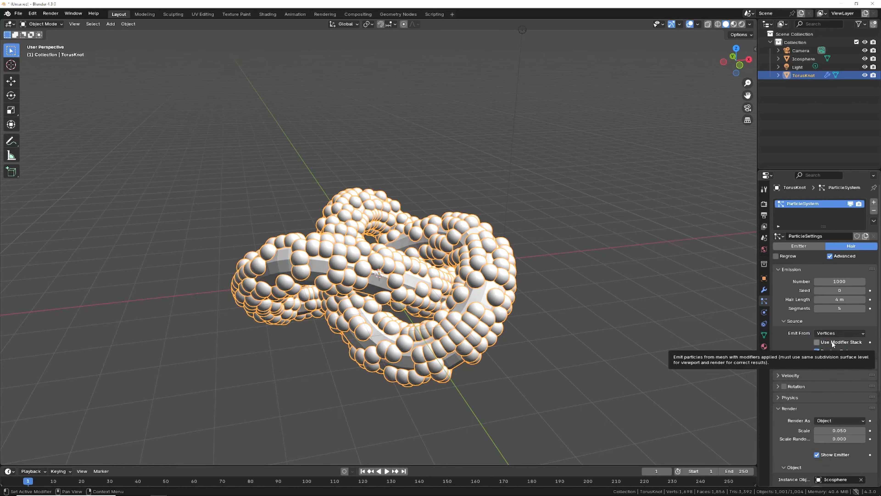
Step: Set the particle number to 7098 and the instance scale to 0.040
{"action": "left_click_drag", "start_coordinate": [838, 282], "coordinate": [136, 217]}
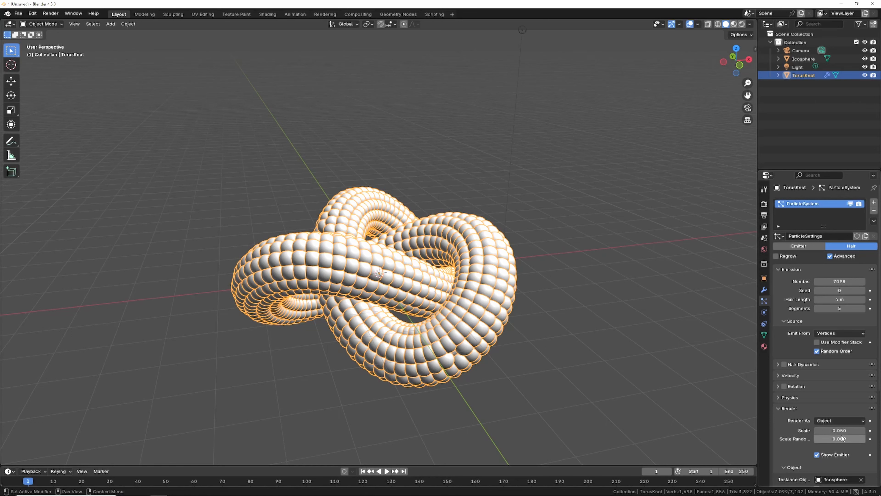
{"action": "left_click", "coordinate": [817, 431]}
{"action": "left_click", "coordinate": [817, 431]}
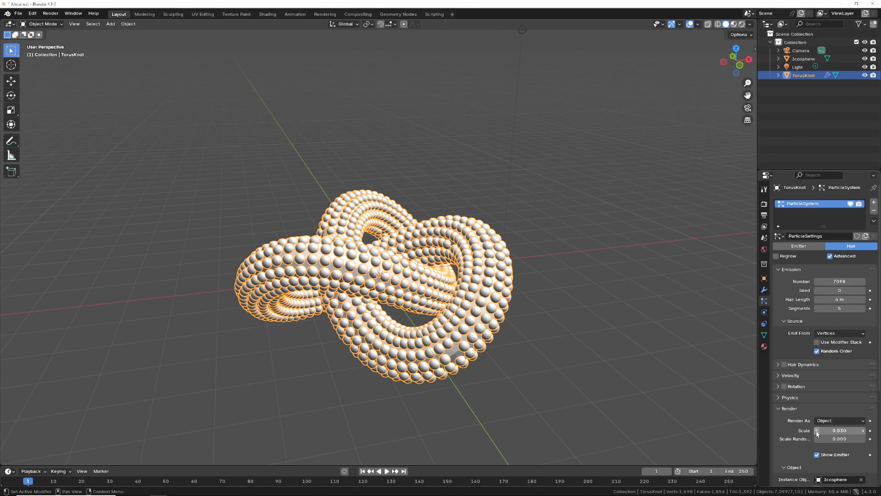
{"action": "left_click", "coordinate": [863, 431]}
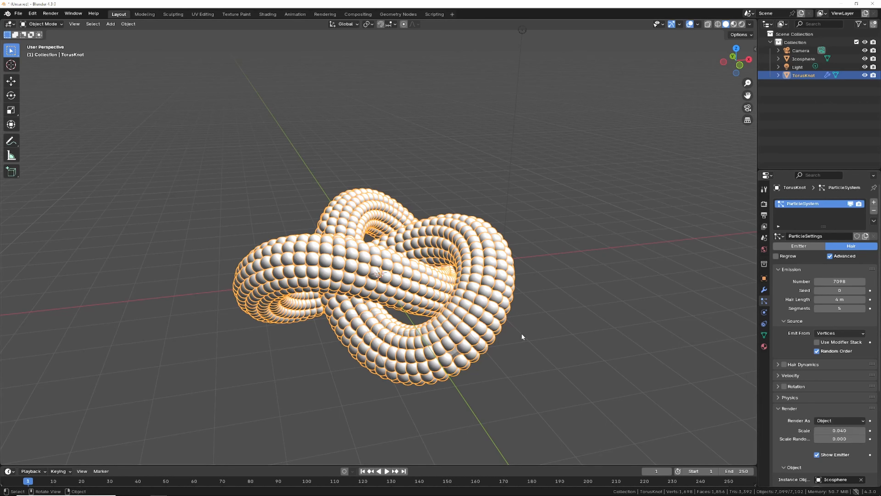
Step: Turn off Show Emitter in both the render and viewport display particle settings
{"action": "scroll", "coordinate": [793, 312], "scroll_direction": "down", "scroll_amount": 6}
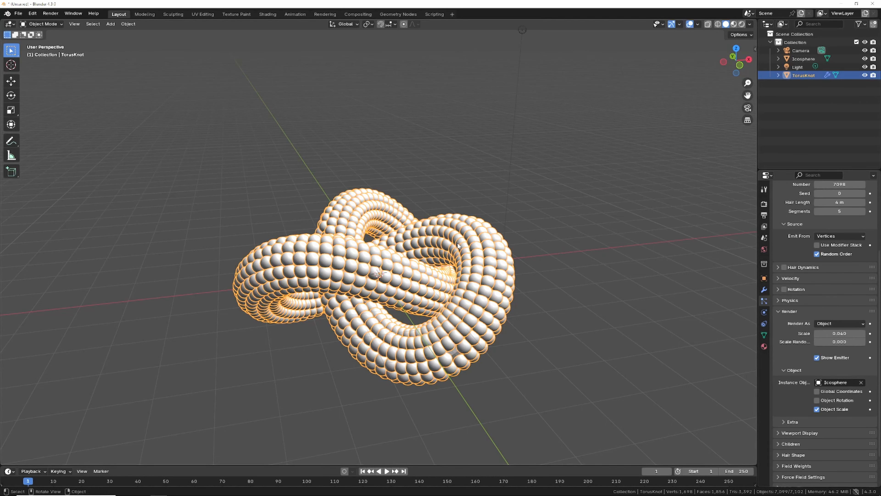
{"action": "left_click", "coordinate": [816, 357]}
{"action": "scroll", "coordinate": [847, 375], "scroll_direction": "down", "scroll_amount": 3}
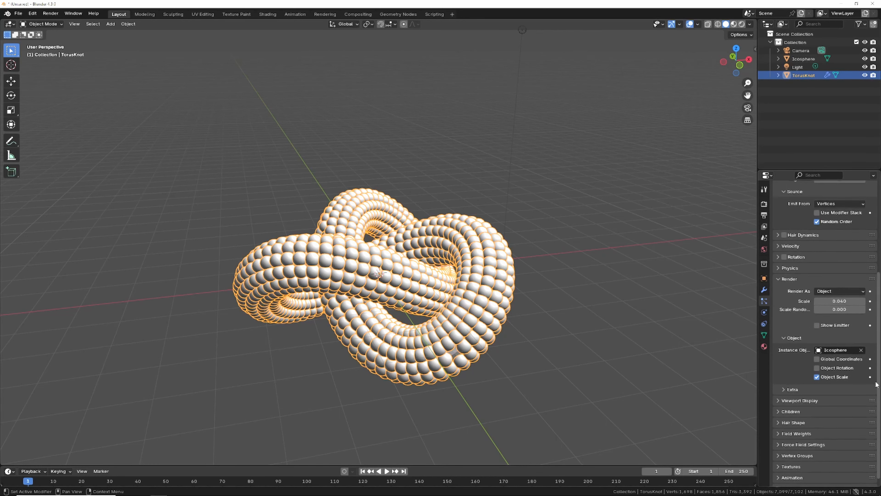
{"action": "left_click", "coordinate": [777, 393]}
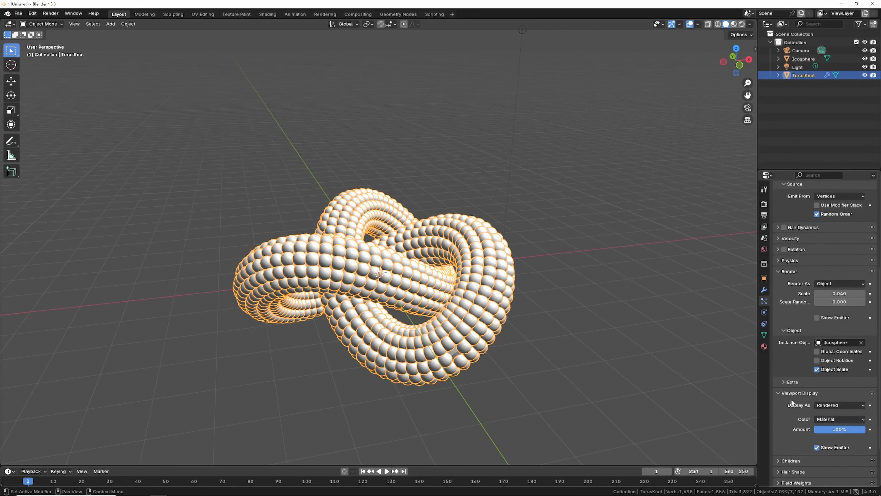
{"action": "left_click", "coordinate": [818, 449]}
Step: Select the Icosphere and insert keyframes on its scale at frame 1
{"action": "left_click_drag", "start_coordinate": [736, 61], "coordinate": [740, 61]}
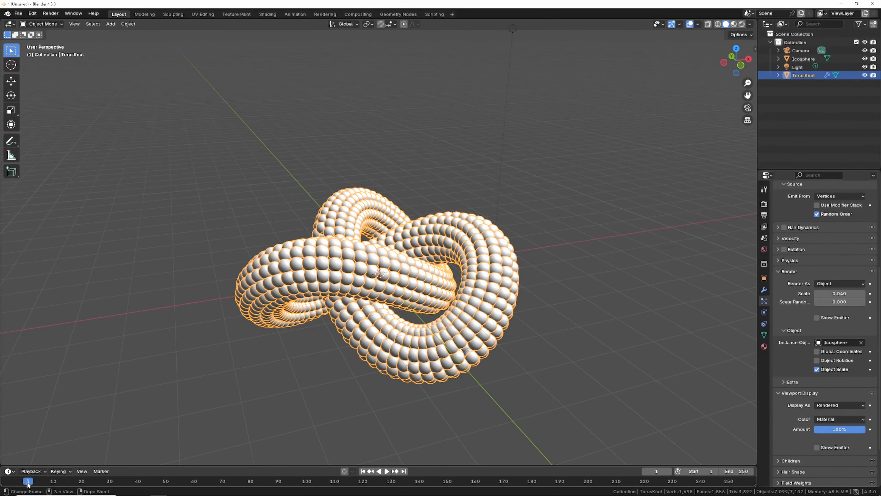
{"action": "left_click", "coordinate": [802, 58]}
{"action": "left_click", "coordinate": [764, 278]}
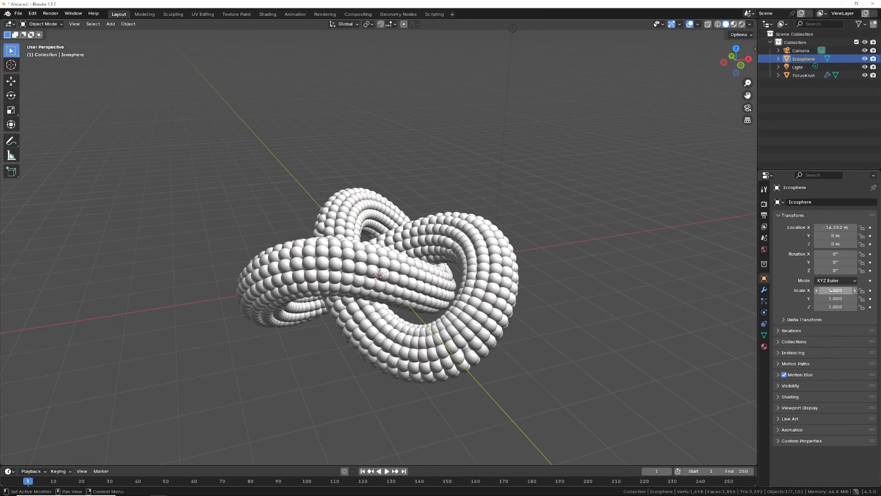
{"action": "right_click", "coordinate": [820, 292]}
{"action": "left_click", "coordinate": [810, 292]}
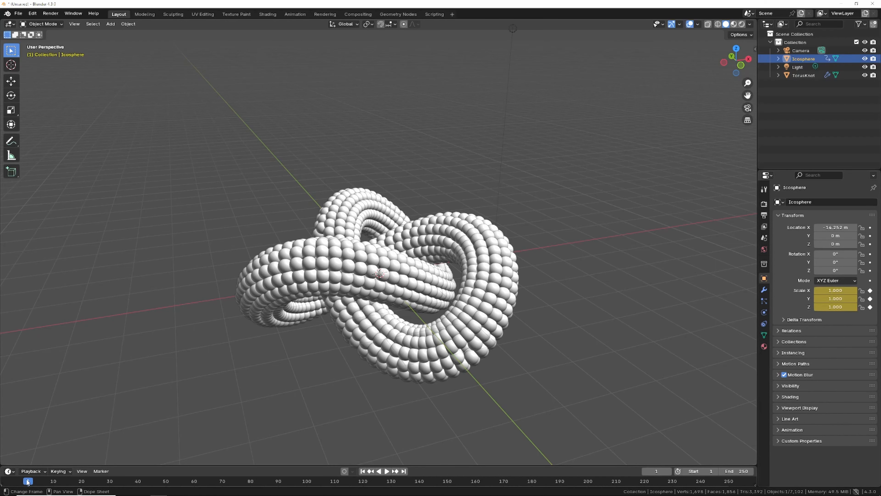
Step: At frame 60, set the Icosphere's Z scale to 0.100 and keyframe its scale
{"action": "key", "text": "space"}
{"action": "key", "text": "space"}
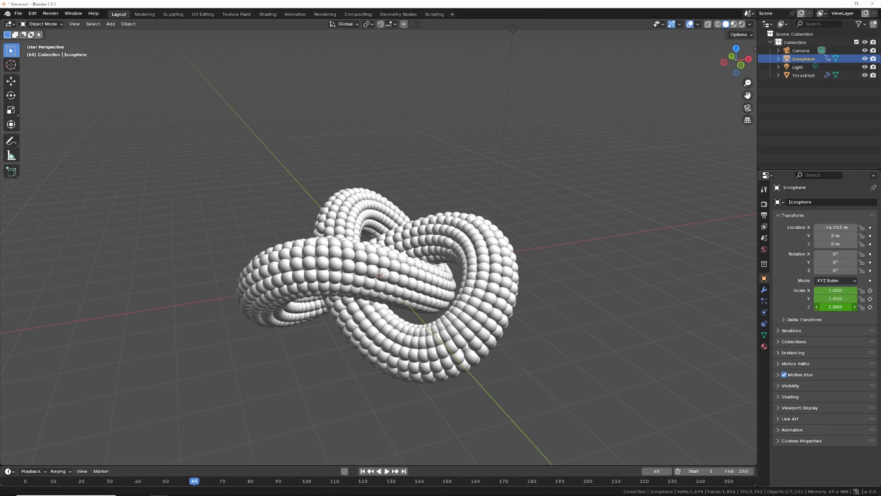
{"action": "left_click_drag", "start_coordinate": [838, 307], "coordinate": [800, 307]}
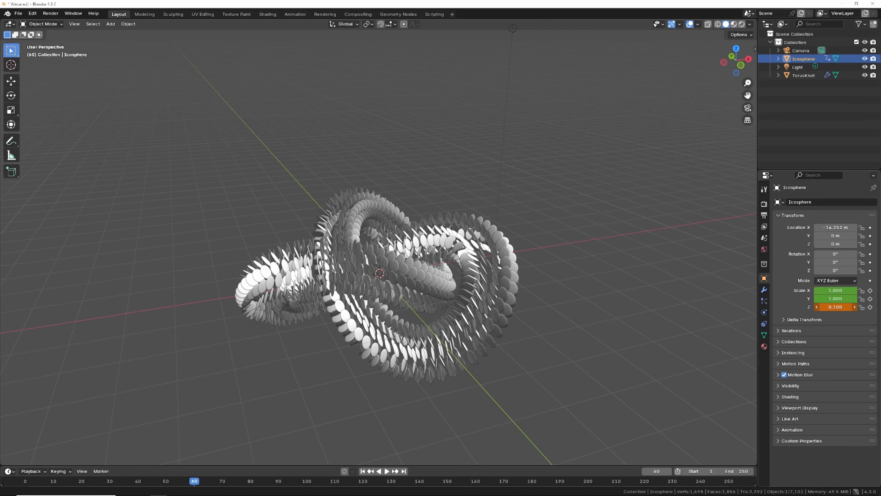
{"action": "right_click", "coordinate": [835, 307]}
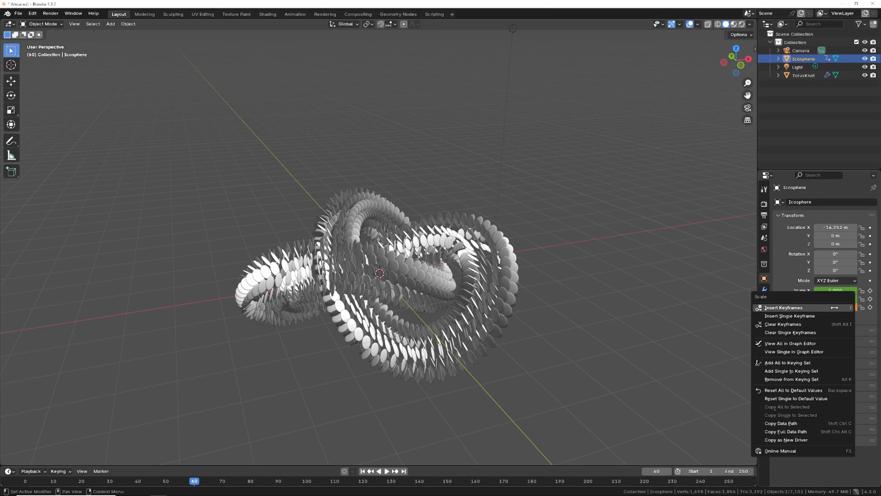
{"action": "left_click", "coordinate": [807, 307]}
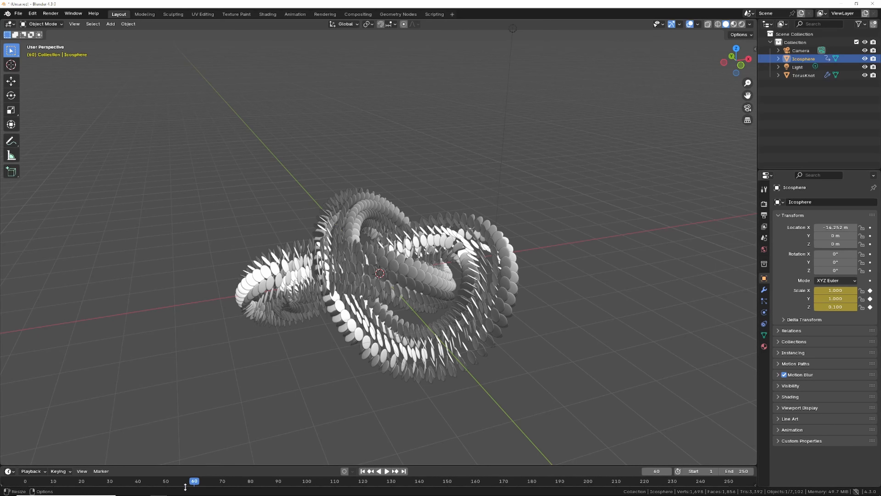
Step: Move to frame 120 and set the Icosphere's Z scale to 1
{"action": "left_click_drag", "start_coordinate": [187, 483], "coordinate": [364, 483]}
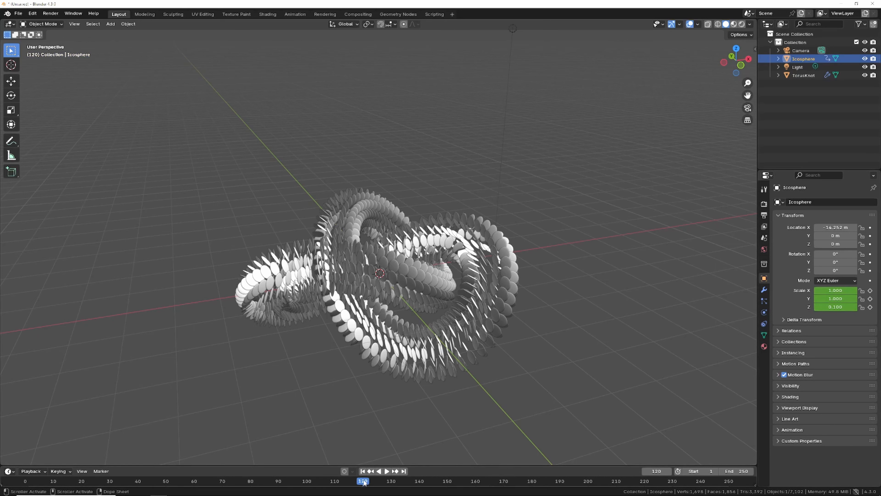
{"action": "left_click", "coordinate": [839, 307]}
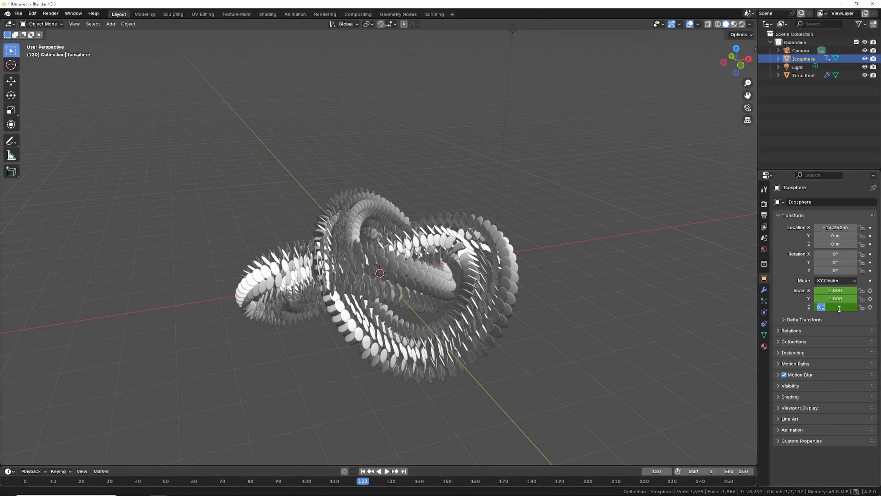
{"action": "type", "text": "1"}
{"action": "key", "text": "Return"}
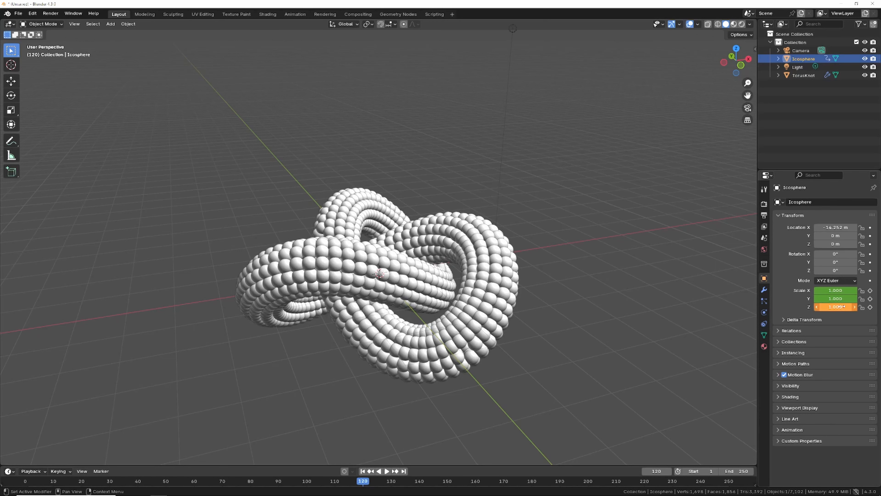
Step: Set the Icosphere's Y scale to 0.500 and keyframe its scale at frame 120
{"action": "left_click_drag", "start_coordinate": [835, 299], "coordinate": [811, 299]}
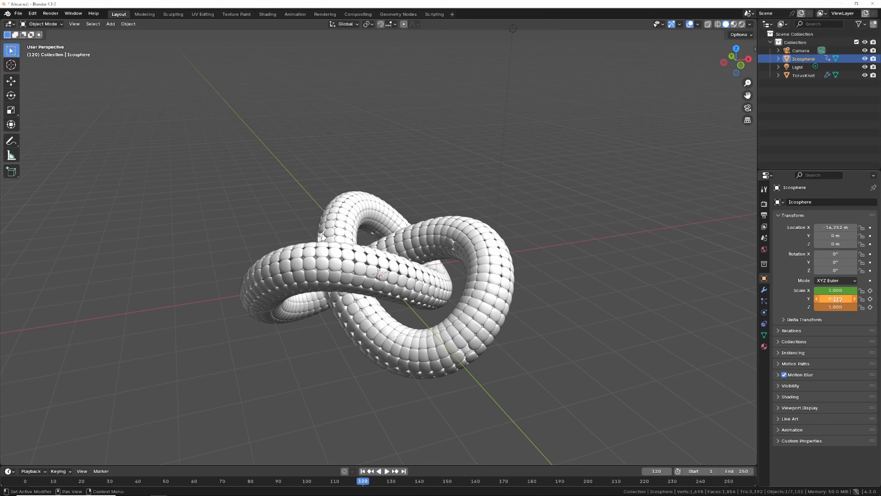
{"action": "right_click", "coordinate": [836, 300]}
{"action": "left_click", "coordinate": [823, 300]}
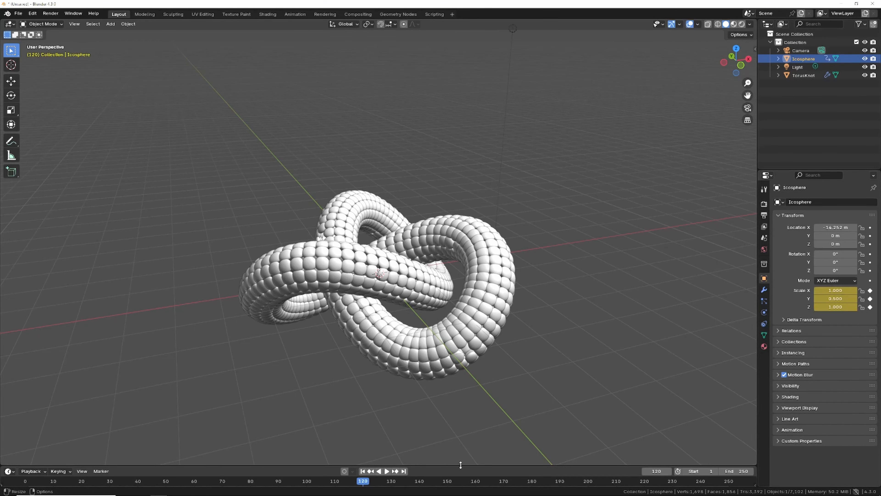
Step: At frame 180, set the Icosphere's Y scale to 1 and X scale to about 0.320, then keyframe its scale
{"action": "scroll", "coordinate": [377, 483], "scroll_direction": "right", "scroll_amount": 1, "text": "ctrl"}
{"action": "scroll", "coordinate": [377, 483], "scroll_direction": "right", "scroll_amount": 7, "text": "ctrl"}
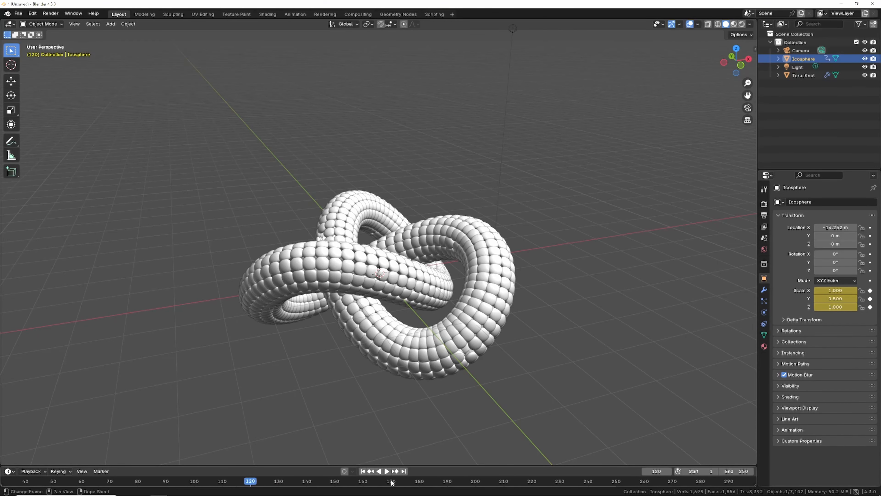
{"action": "left_click", "coordinate": [260, 481]}
{"action": "left_click_drag", "start_coordinate": [259, 482], "coordinate": [430, 484]}
{"action": "left_click", "coordinate": [834, 298]}
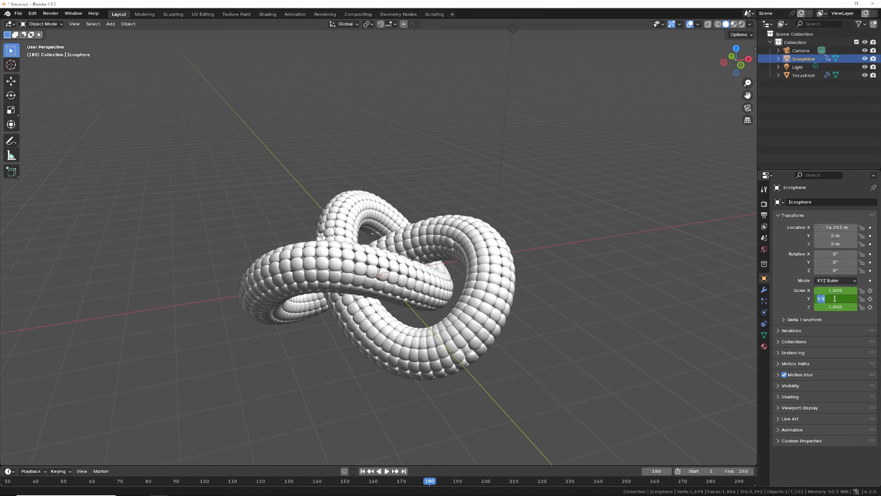
{"action": "type", "text": "1"}
{"action": "key", "text": "Return"}
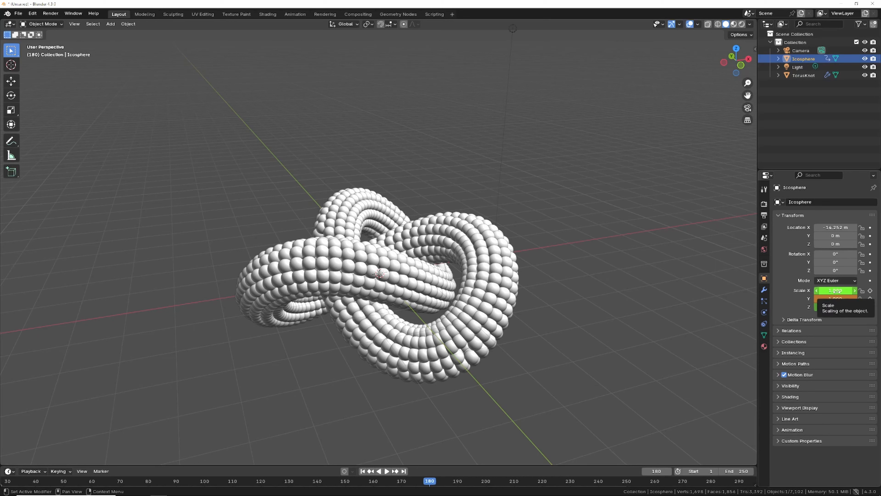
{"action": "left_click_drag", "start_coordinate": [836, 290], "coordinate": [811, 291]}
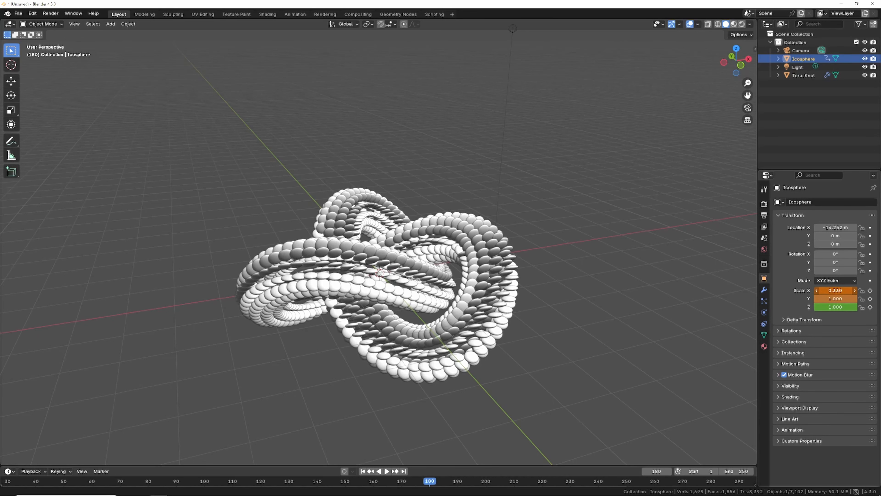
{"action": "right_click", "coordinate": [839, 291]}
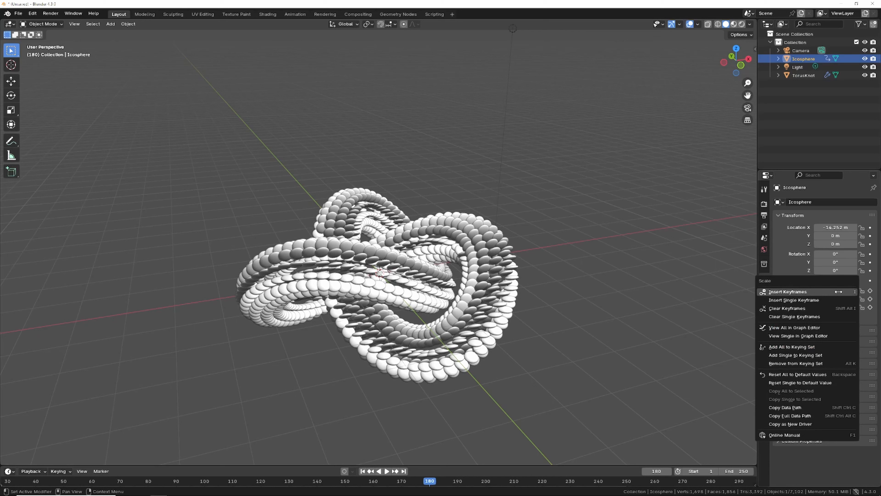
{"action": "left_click", "coordinate": [822, 292]}
Step: At frame 240, set the Icosphere's Y scale to about 0.780 and Z scale to about 0.740, and keyframe its scale
{"action": "key", "text": "space"}
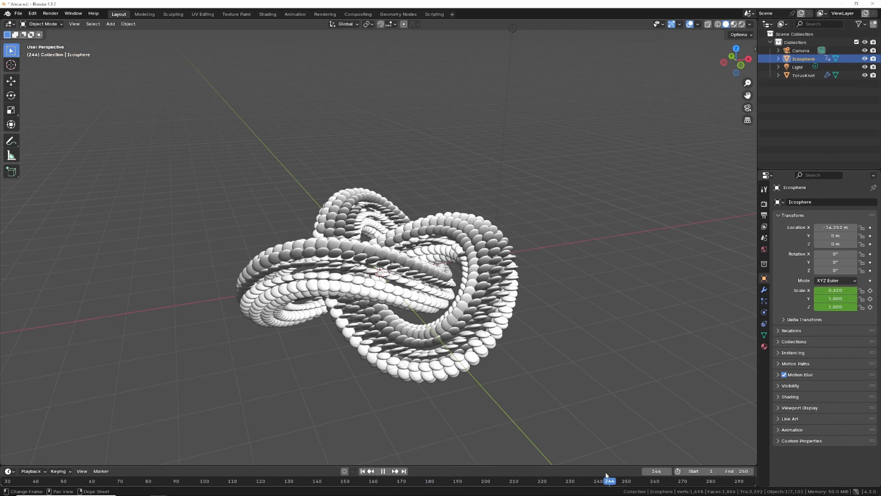
{"action": "left_click_drag", "start_coordinate": [605, 472], "coordinate": [599, 473]}
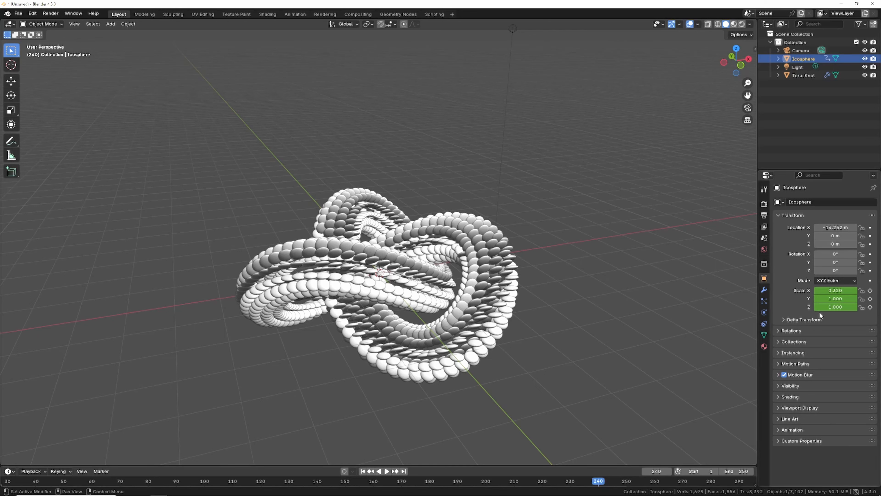
{"action": "mouse_move", "coordinate": [834, 299]}
{"action": "left_mouse_down"}
{"action": "mouse_move", "coordinate": [849, 299]}
{"action": "mouse_move", "coordinate": [822, 299]}
{"action": "mouse_move", "coordinate": [849, 307]}
{"action": "mouse_move", "coordinate": [832, 307]}
{"action": "left_mouse_up"}
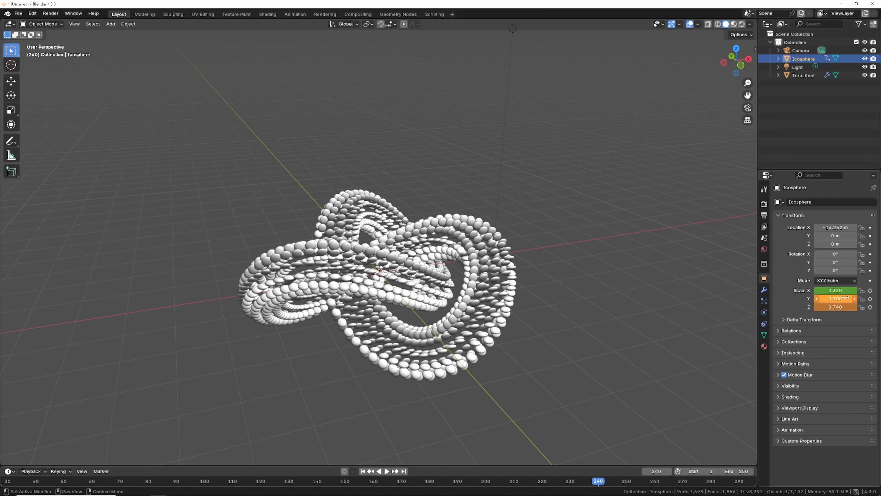
{"action": "right_click", "coordinate": [836, 298]}
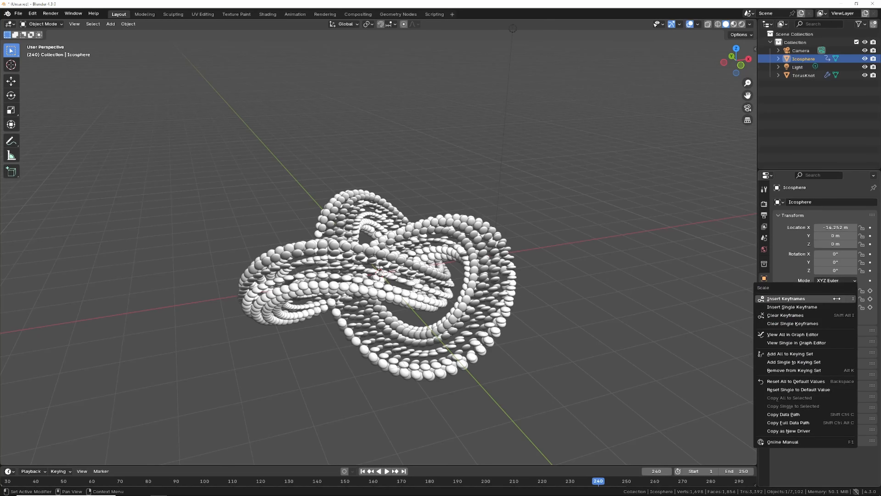
{"action": "left_click", "coordinate": [814, 299]}
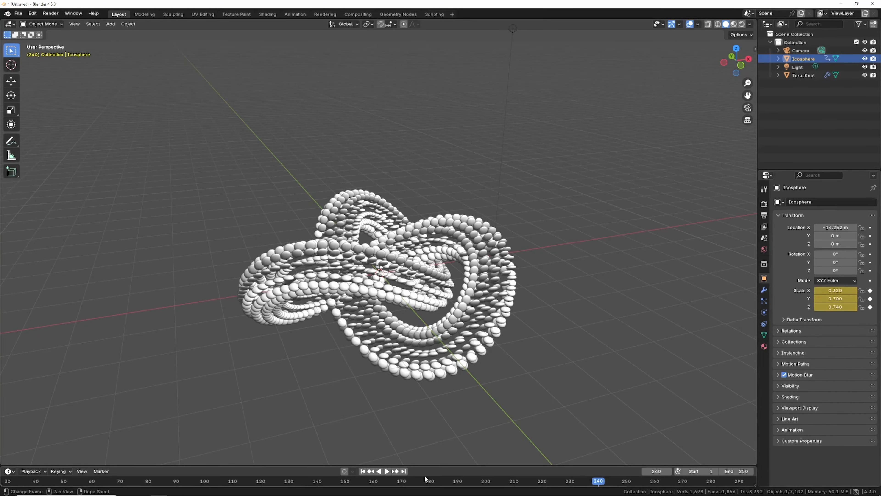
Step: Play the animation, then add a plane mesh to the scene
{"action": "key", "text": "space"}
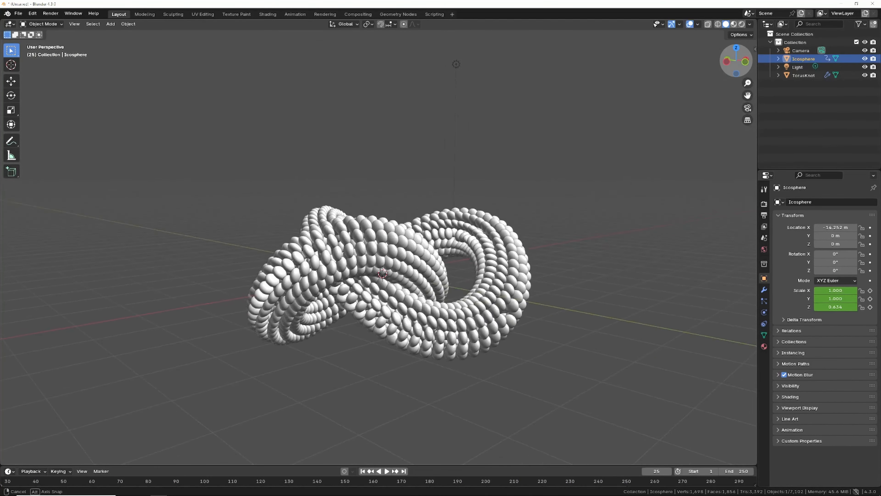
{"action": "left_click_drag", "start_coordinate": [736, 60], "coordinate": [727, 71]}
{"action": "left_click", "coordinate": [110, 24]}
{"action": "mouse_move", "coordinate": [123, 34]}
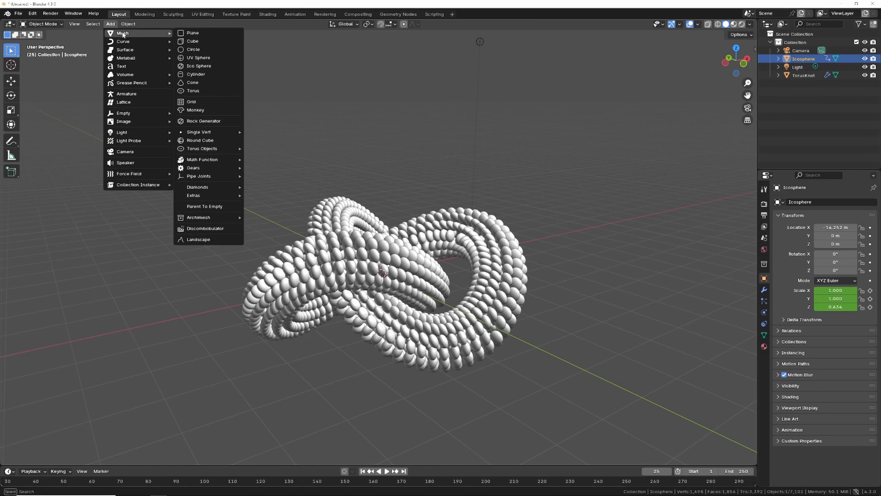
{"action": "left_click", "coordinate": [196, 33]}
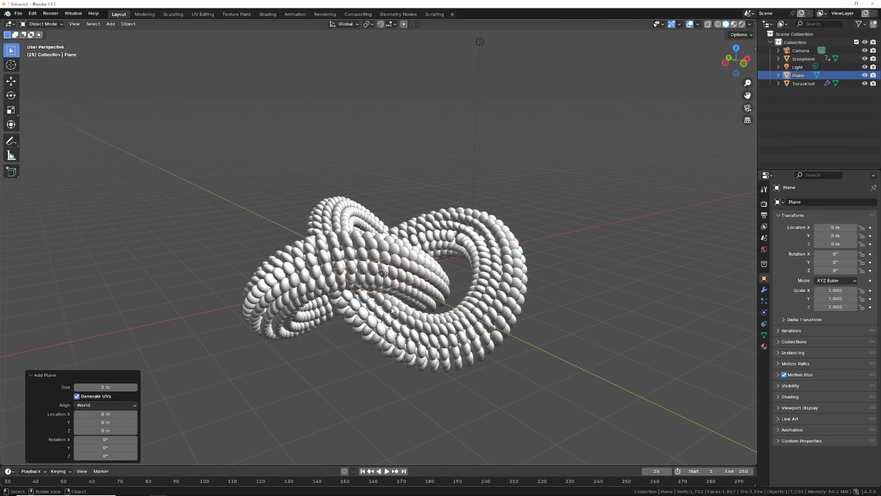
Step: Scale the plane up to about 9.07 and move it down along Z to about -1.69 m
{"action": "key", "text": "s"}
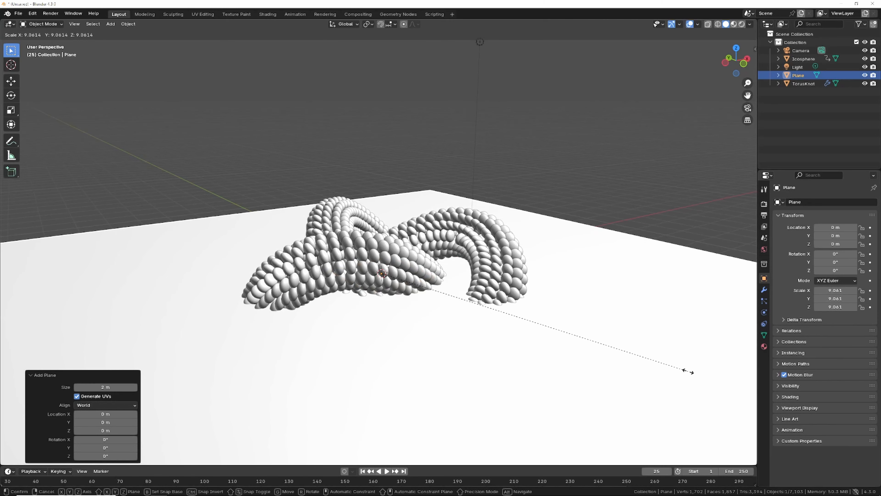
{"action": "left_click", "coordinate": [685, 369]}
{"action": "left_click_drag", "start_coordinate": [732, 48], "coordinate": [729, 38]}
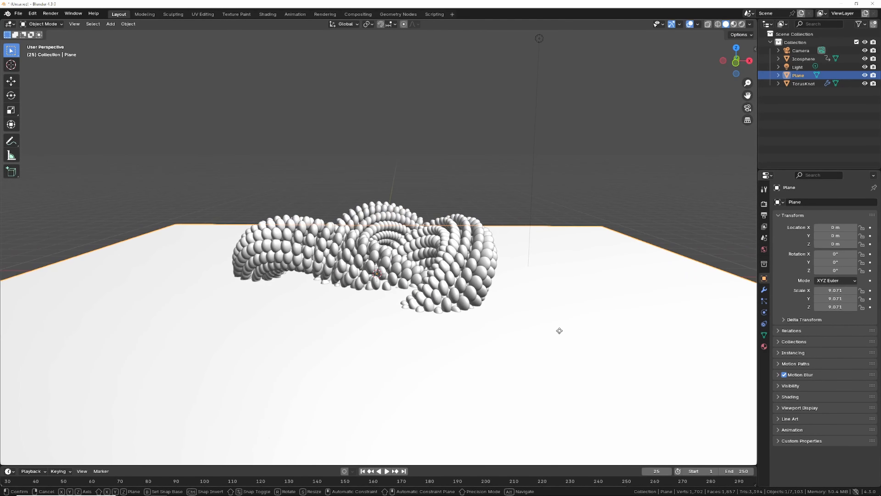
{"action": "key", "text": "g"}
{"action": "key", "text": "z"}
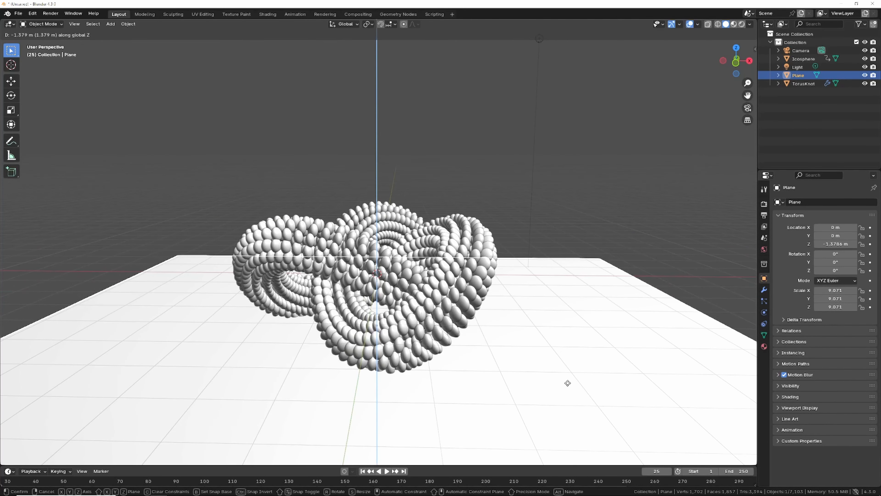
{"action": "left_click", "coordinate": [568, 397]}
Step: In Edit Mode, extrude the plane's back edge straight up about 10.14 m along Z, then return to Object Mode
{"action": "left_click", "coordinate": [48, 24]}
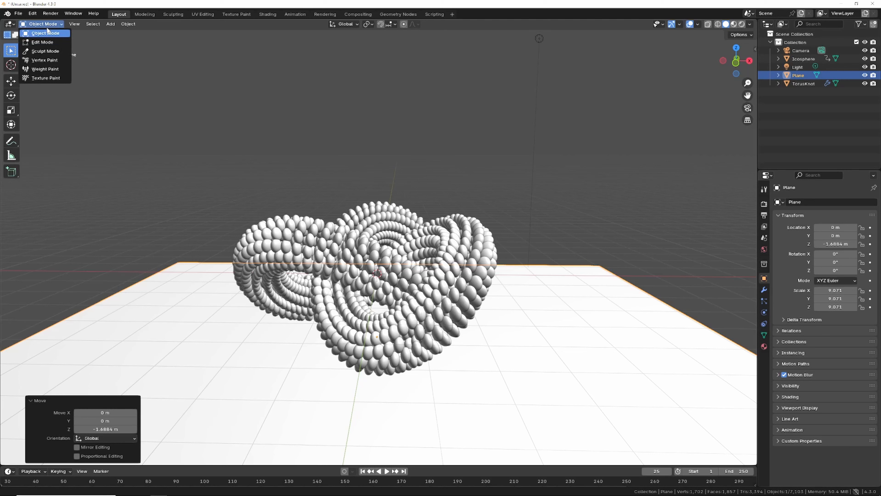
{"action": "left_click", "coordinate": [39, 43]}
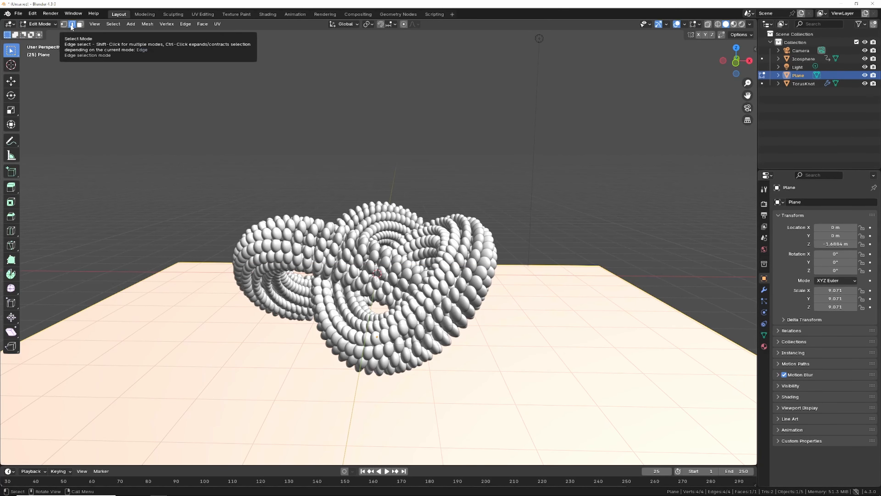
{"action": "left_click", "coordinate": [203, 263]}
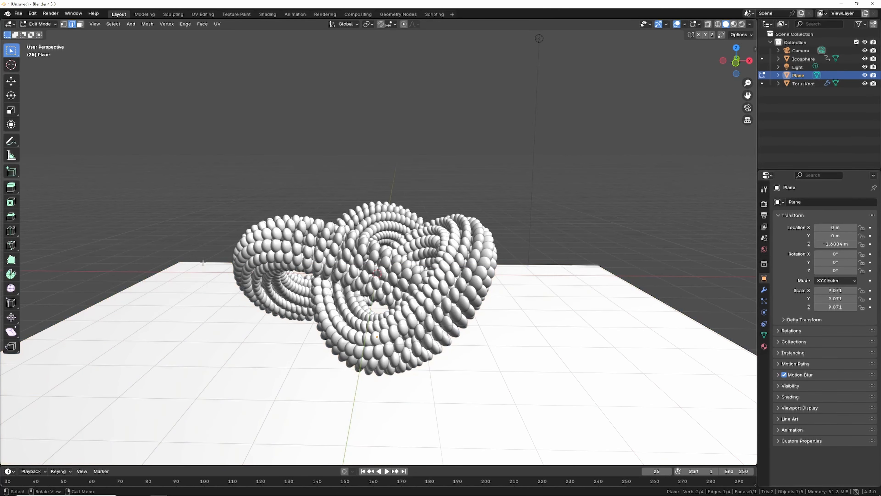
{"action": "key", "text": "e"}
{"action": "key", "text": "z"}
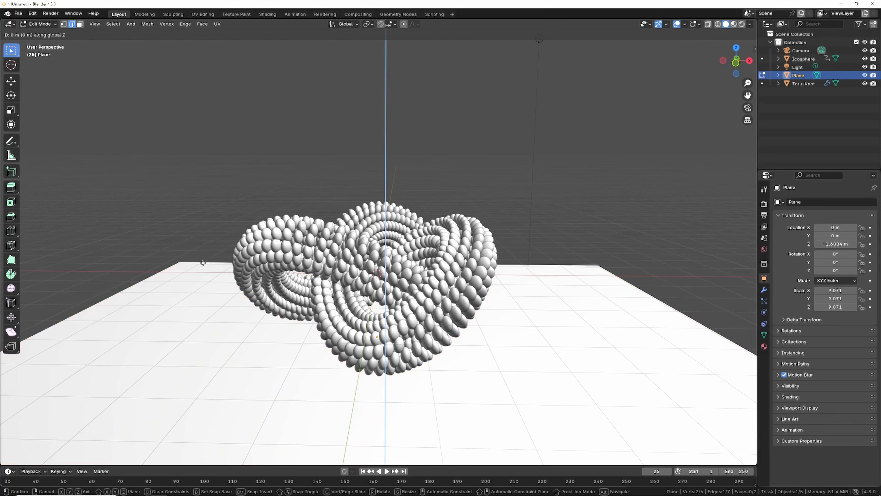
{"action": "left_click", "coordinate": [198, 458]}
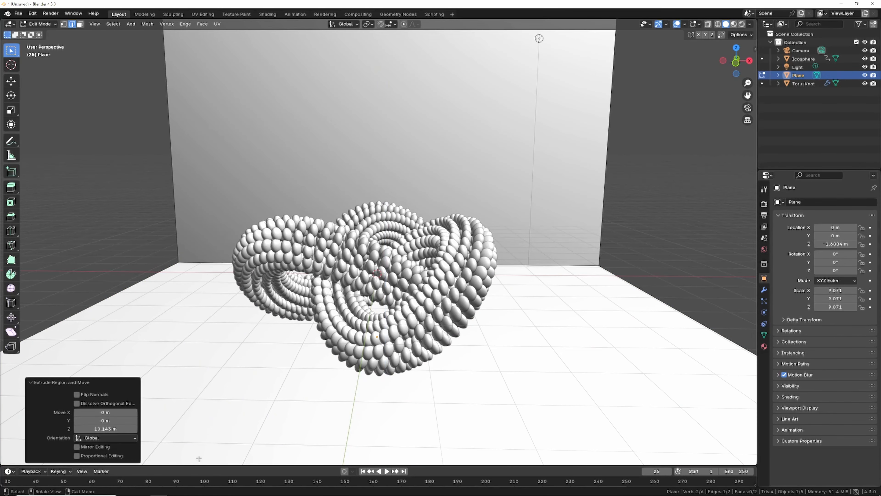
{"action": "left_click", "coordinate": [37, 23]}
{"action": "left_click", "coordinate": [41, 33]}
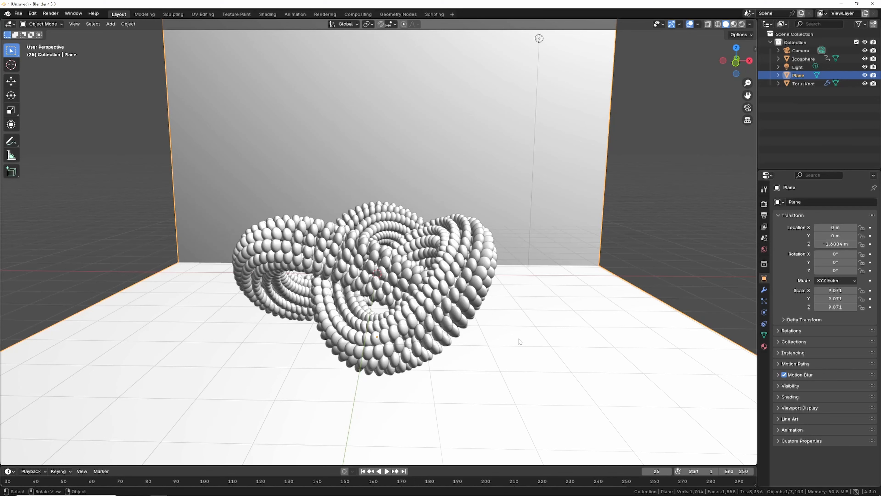
Step: Add a Bevel modifier to the plane with an amount of 0.4 m and 37 segments
{"action": "left_click", "coordinate": [764, 289]}
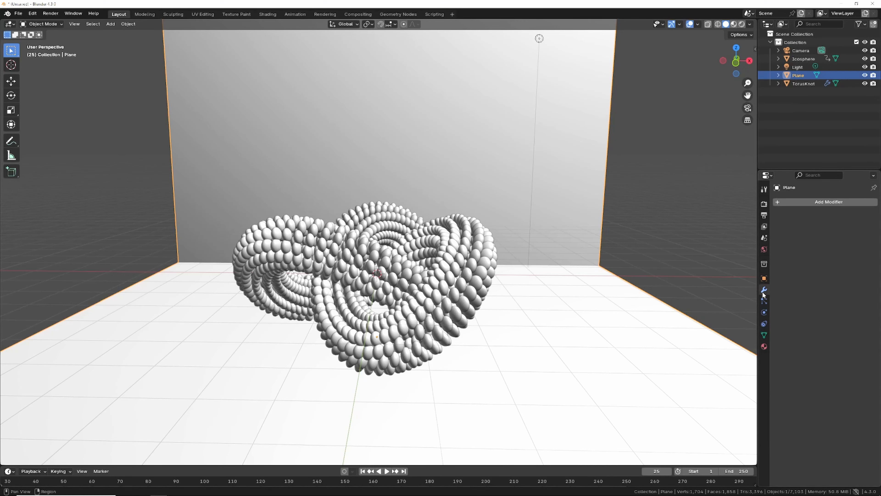
{"action": "left_click", "coordinate": [815, 202]}
{"action": "mouse_move", "coordinate": [816, 201]}
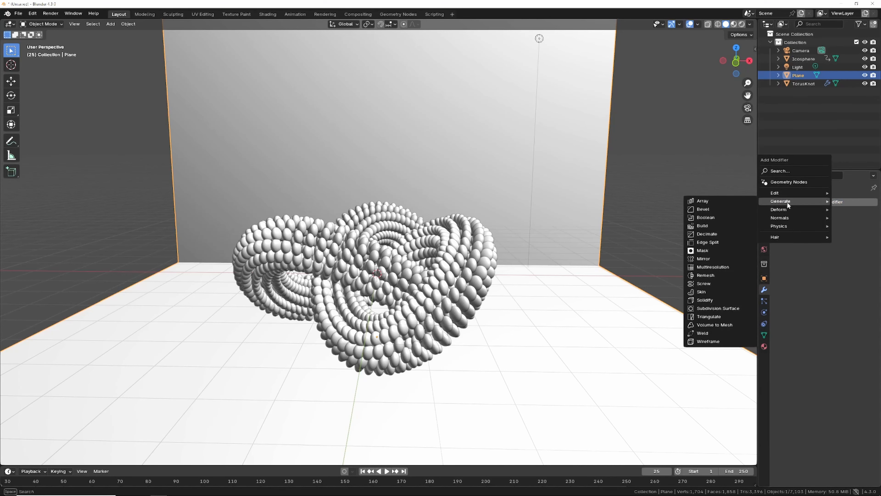
{"action": "left_click", "coordinate": [704, 209]}
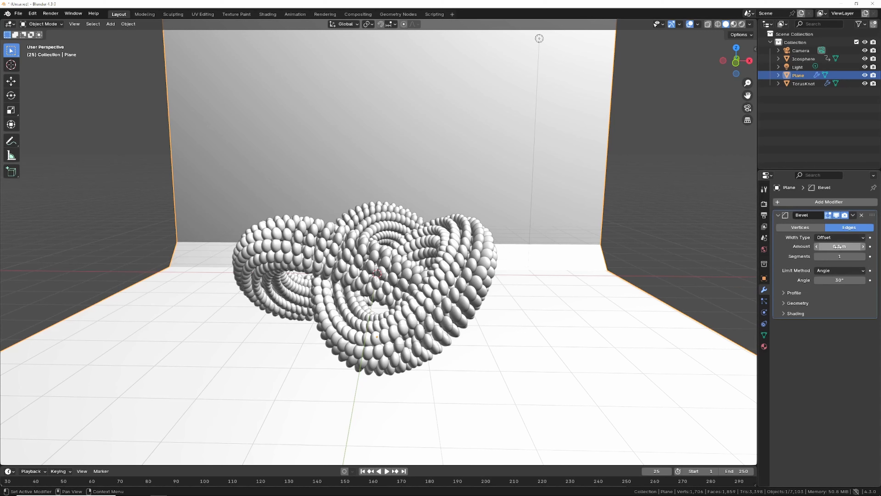
{"action": "left_click_drag", "start_coordinate": [840, 246], "coordinate": [853, 246]}
{"action": "left_click_drag", "start_coordinate": [840, 246], "coordinate": [850, 256]}
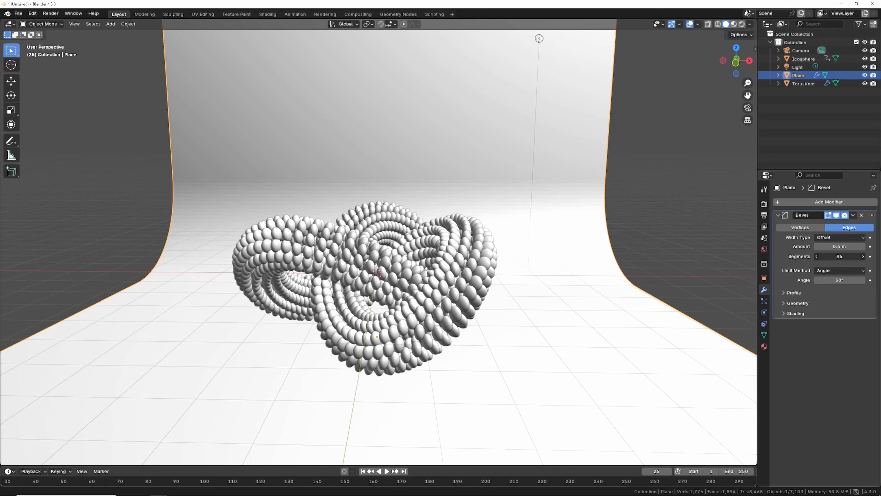
Step: Apply smooth shading to the backdrop plane
{"action": "right_click", "coordinate": [551, 119]}
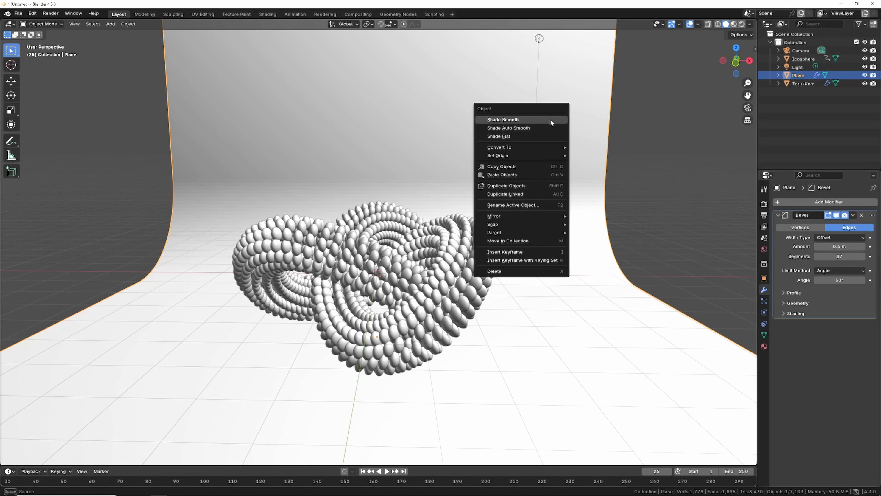
{"action": "left_click", "coordinate": [537, 119]}
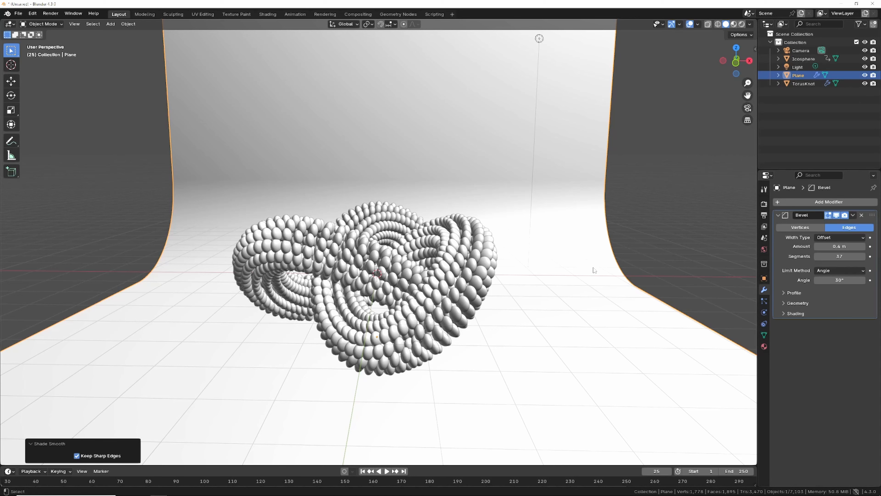
Step: Switch to the camera view and move the locked camera closer to frame the torus knot
{"action": "key", "text": "KP_0"}
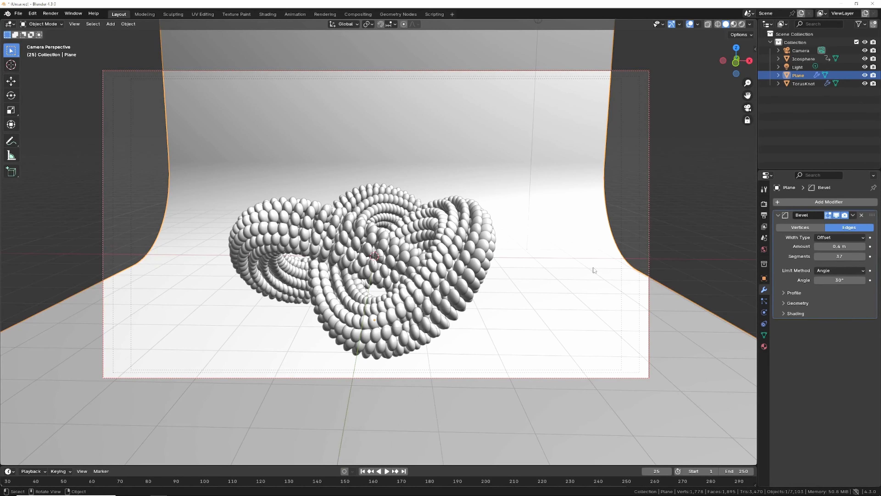
{"action": "key", "text": "n"}
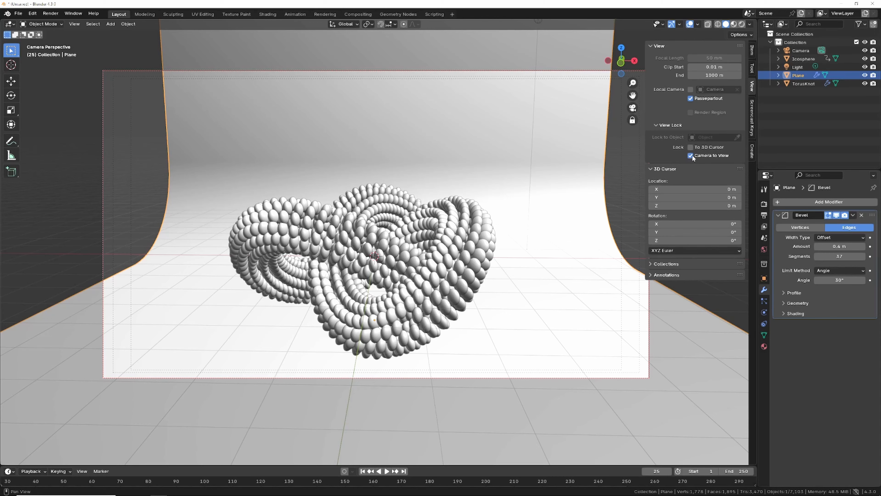
{"action": "key", "text": "n"}
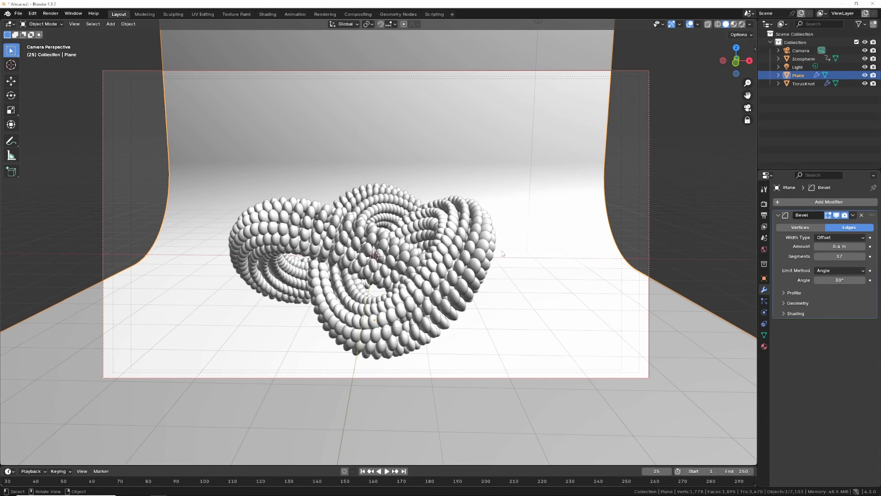
{"action": "scroll", "coordinate": [504, 255], "scroll_direction": "up", "scroll_amount": 4}
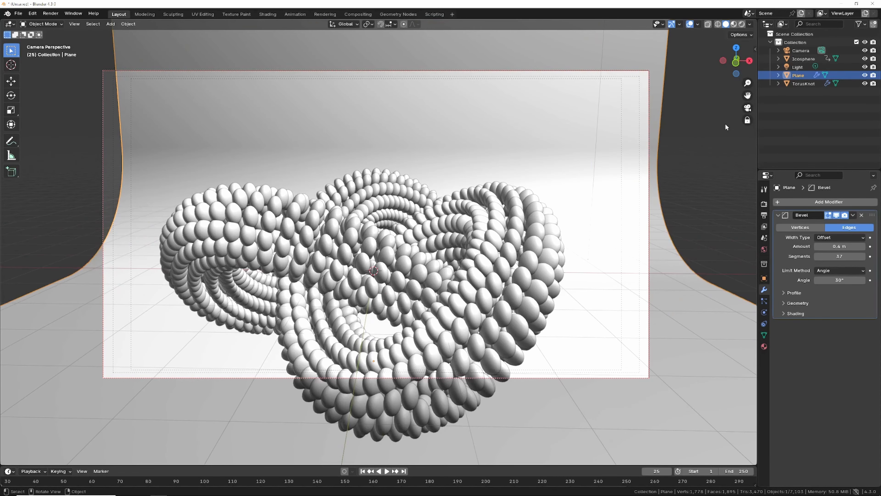
{"action": "left_click_drag", "start_coordinate": [747, 95], "coordinate": [749, 34]}
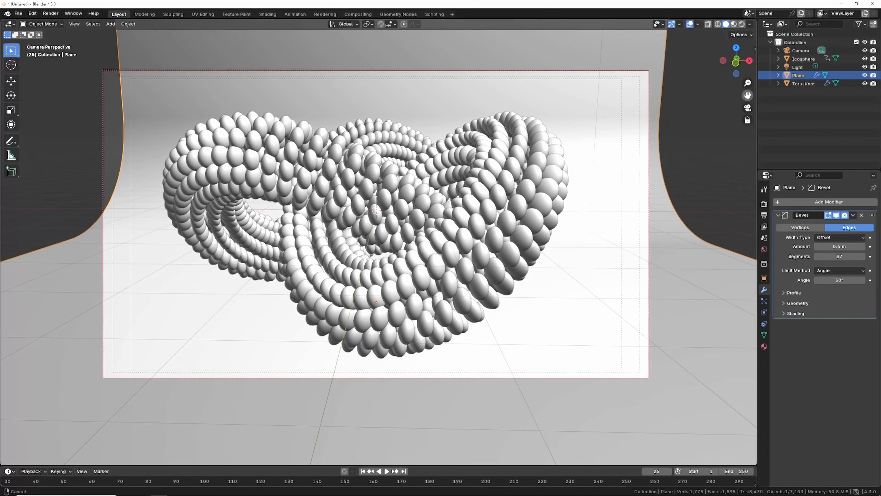
Step: Scale the backdrop plane up by 1.692
{"action": "key", "text": "s"}
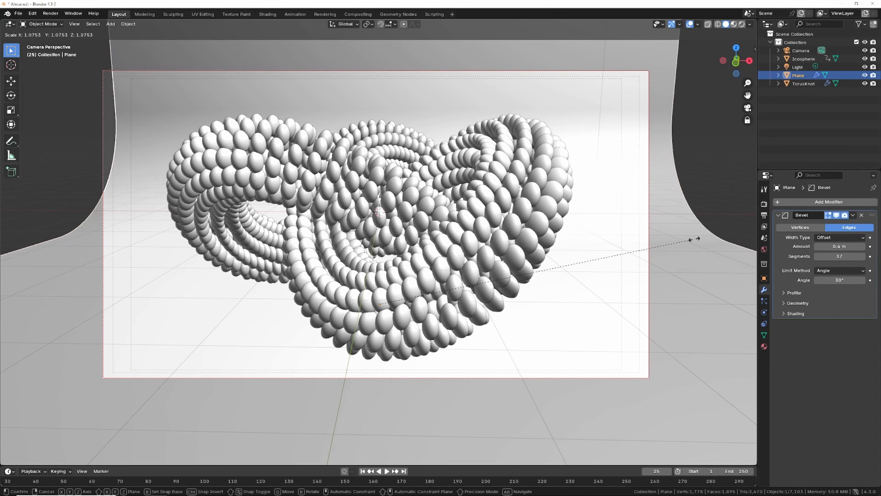
{"action": "left_click", "coordinate": [114, 212]}
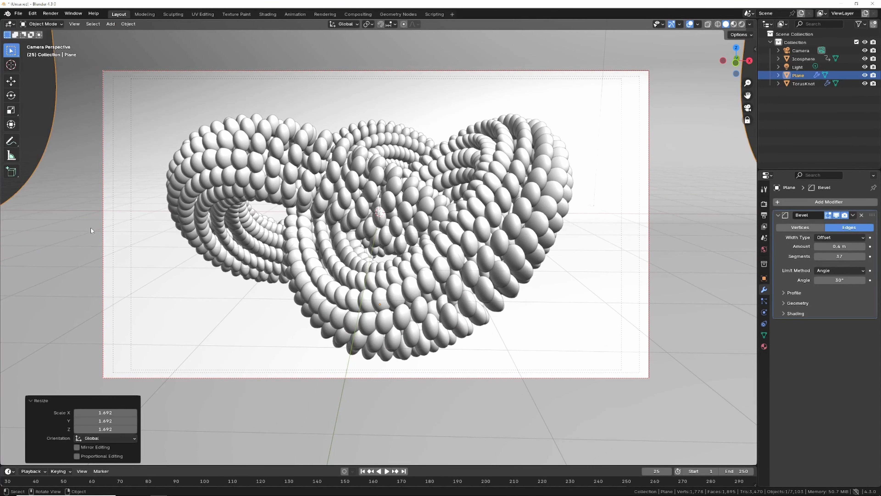
Step: Split the 3D viewport vertically and switch the right half to the Shader Editor
{"action": "right_click", "coordinate": [759, 110]}
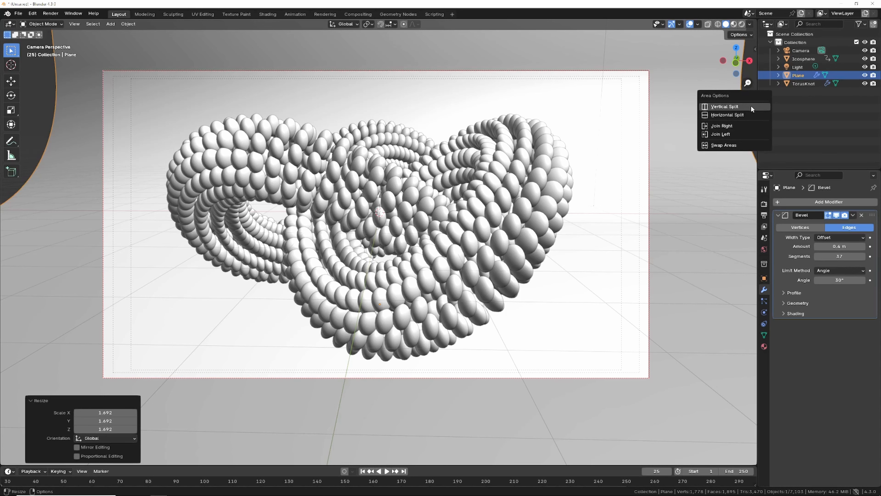
{"action": "left_click", "coordinate": [735, 106]}
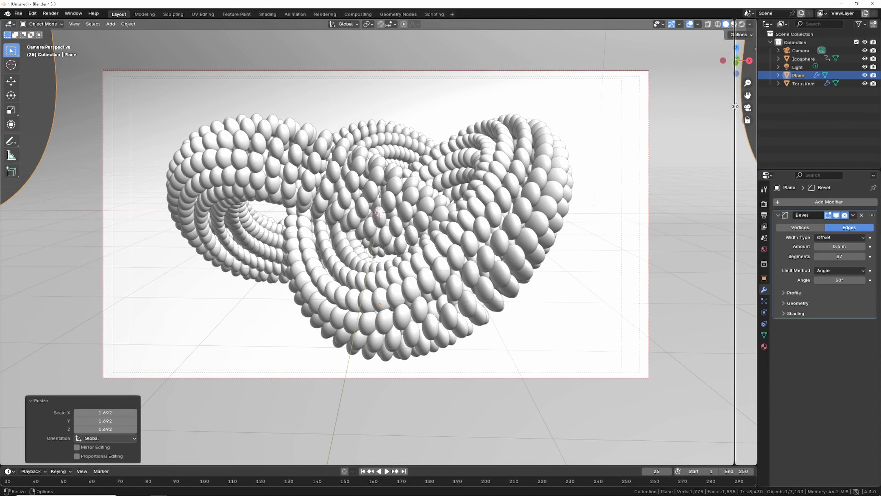
{"action": "left_click", "coordinate": [390, 108]}
{"action": "left_click", "coordinate": [400, 23]}
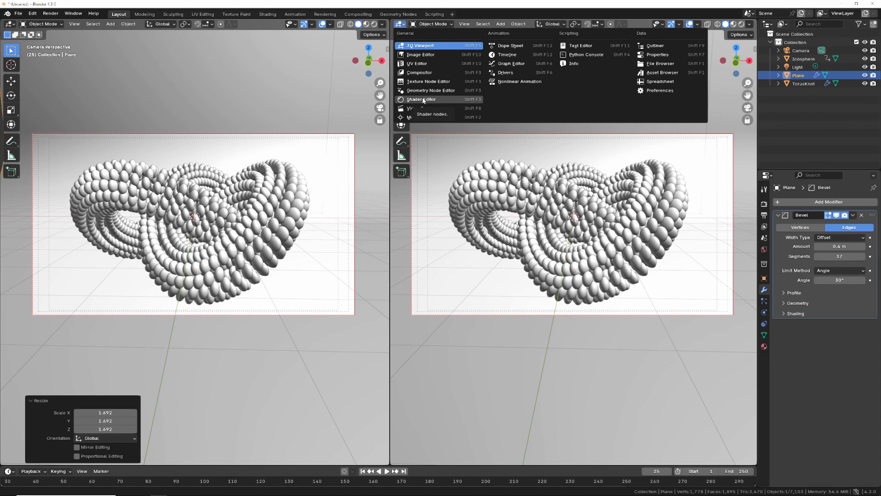
{"action": "left_click", "coordinate": [421, 99]}
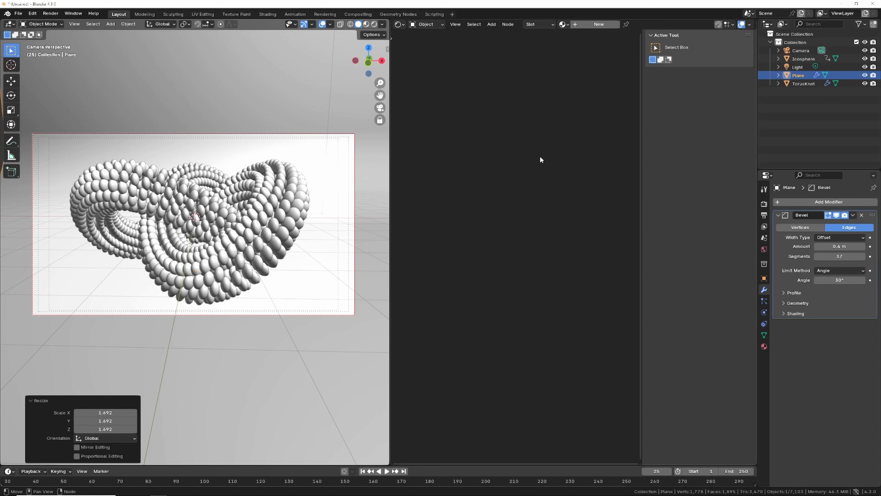
Step: Add a new material to the backdrop plane and inspect its Principled BSDF base color
{"action": "key", "text": "n"}
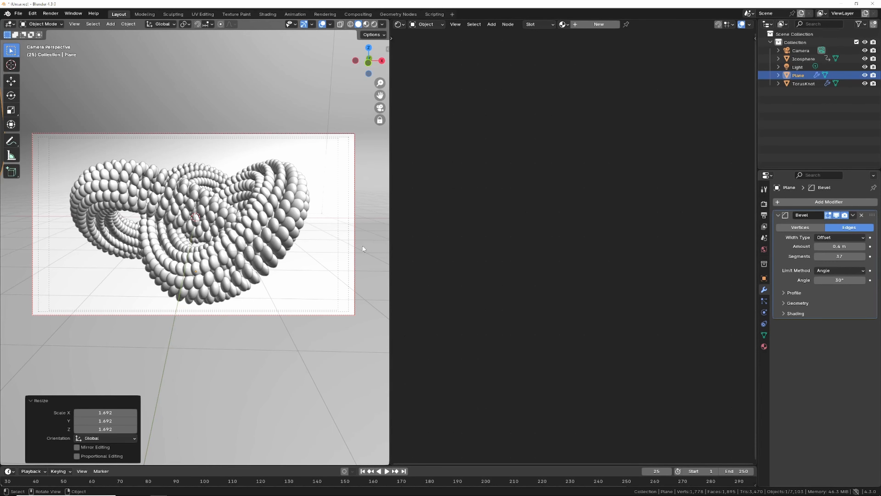
{"action": "left_click", "coordinate": [599, 24]}
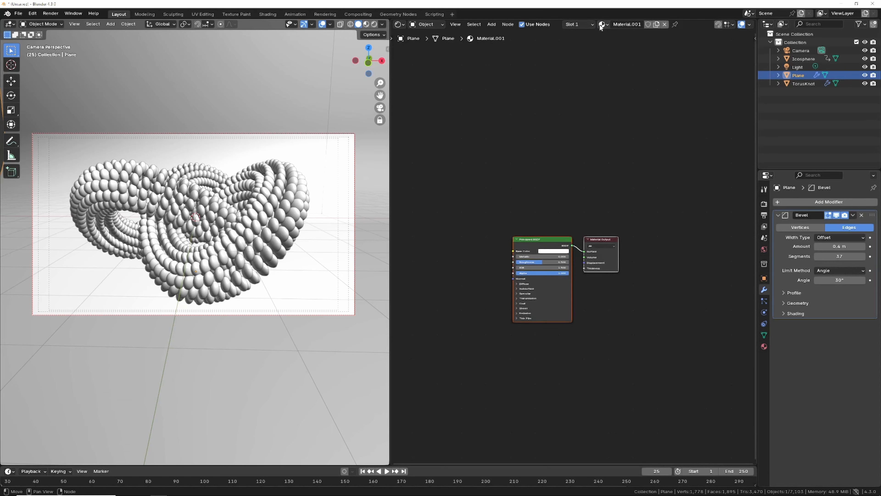
{"action": "left_click_drag", "start_coordinate": [543, 242], "coordinate": [566, 172]}
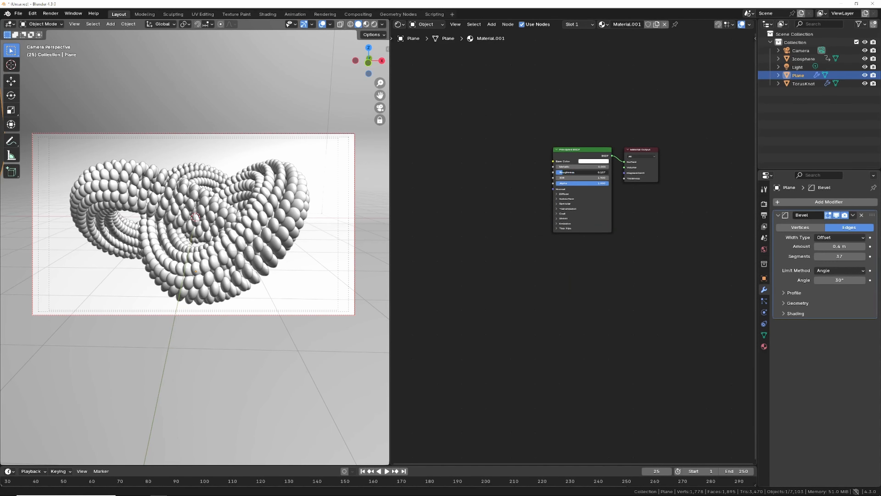
{"action": "left_click", "coordinate": [596, 163]}
{"action": "left_click", "coordinate": [623, 83]}
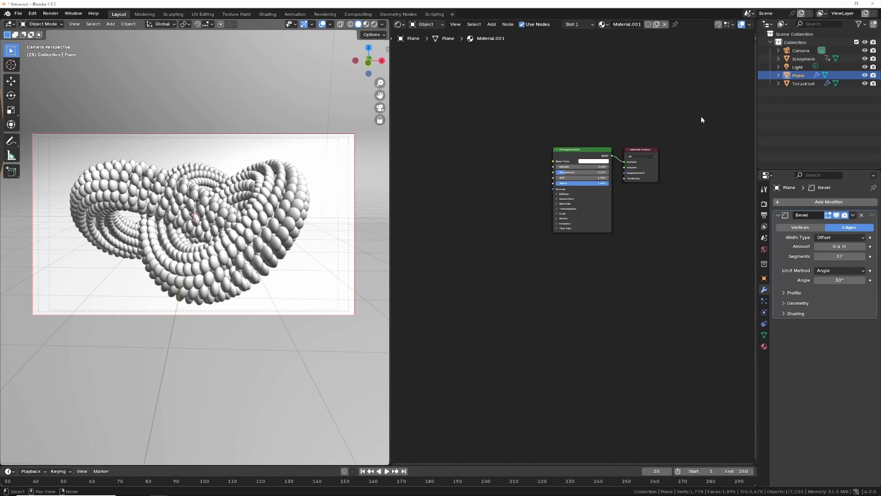
Step: Select the Icosphere and create a new material for it
{"action": "left_click", "coordinate": [801, 58]}
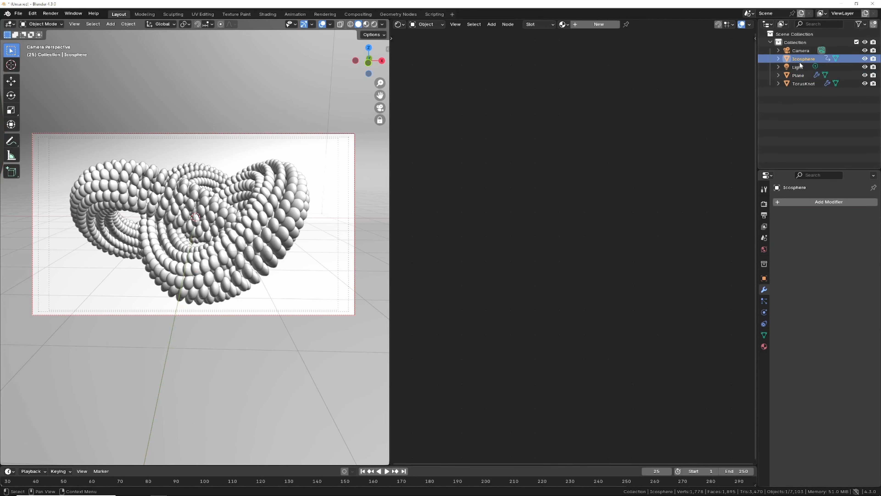
{"action": "left_click", "coordinate": [599, 26]}
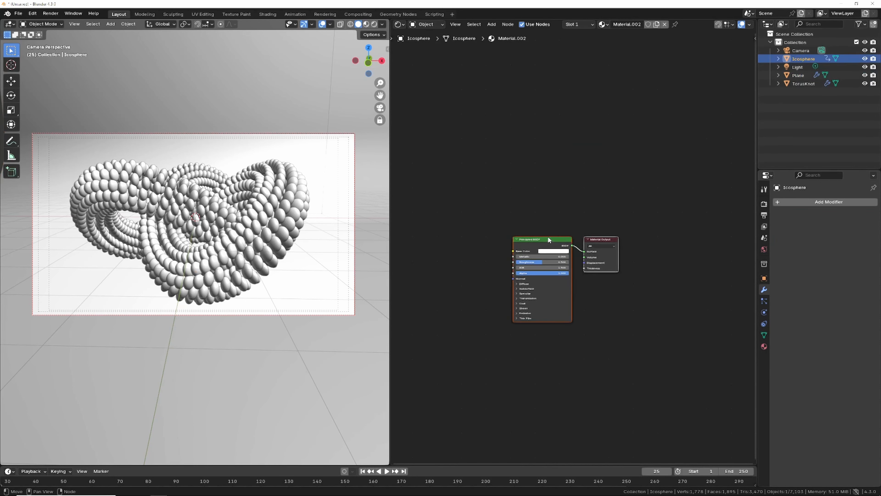
{"action": "left_click_drag", "start_coordinate": [548, 237], "coordinate": [612, 187]}
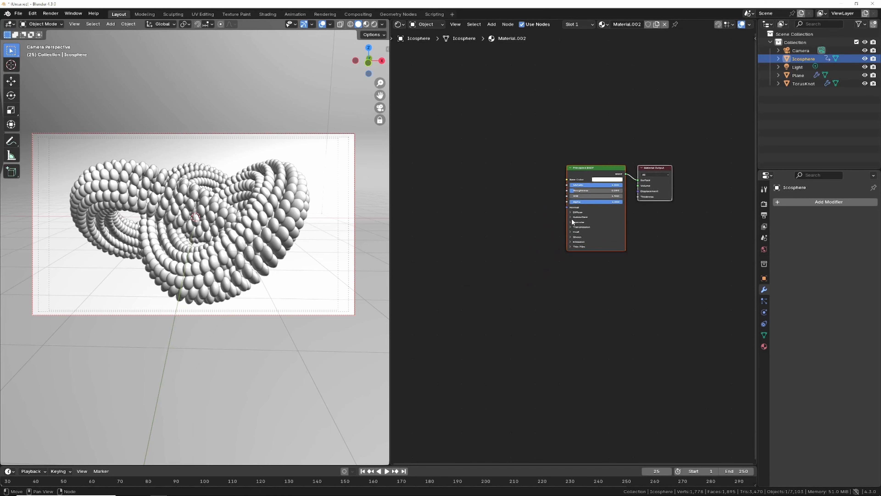
Step: Switch the viewport to rendered shading
{"action": "left_click", "coordinate": [374, 24]}
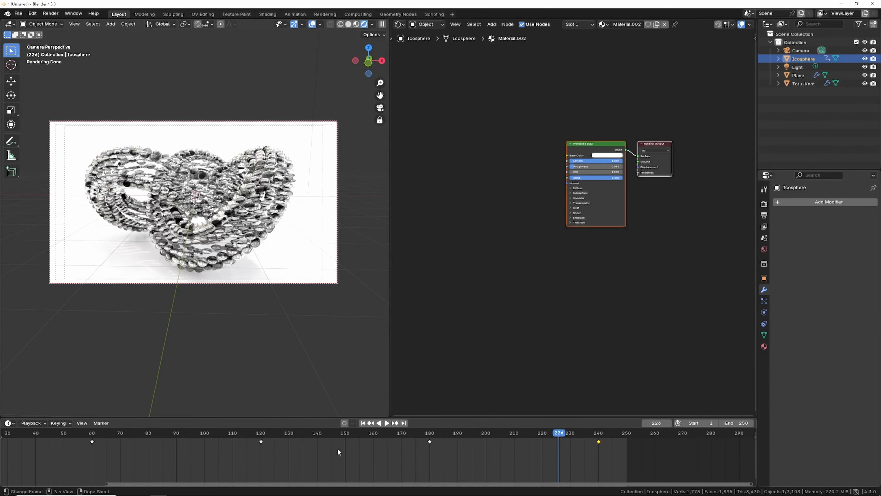
Step: Set the interpolation mode of the scale keyframes to Linear
{"action": "right_click", "coordinate": [337, 448]}
{"action": "mouse_move", "coordinate": [313, 432]}
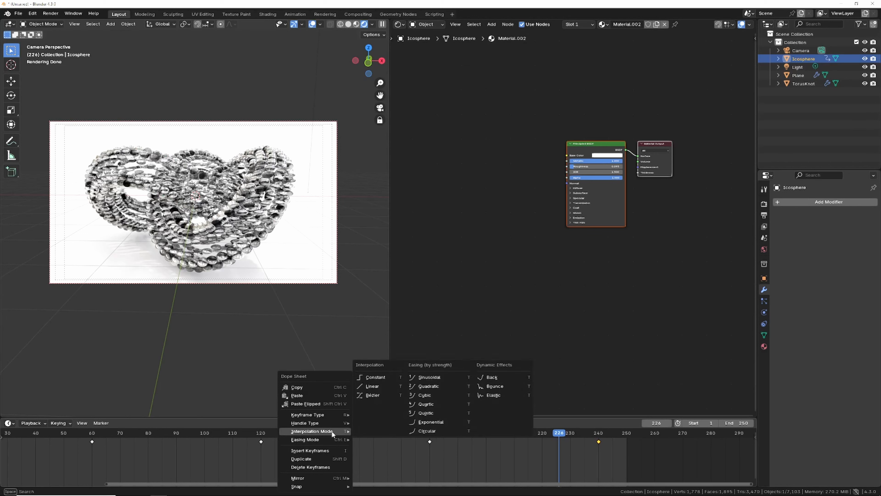
{"action": "left_click", "coordinate": [383, 389]}
Step: Play the animation from the first frame and stop playback
{"action": "left_click", "coordinate": [362, 423]}
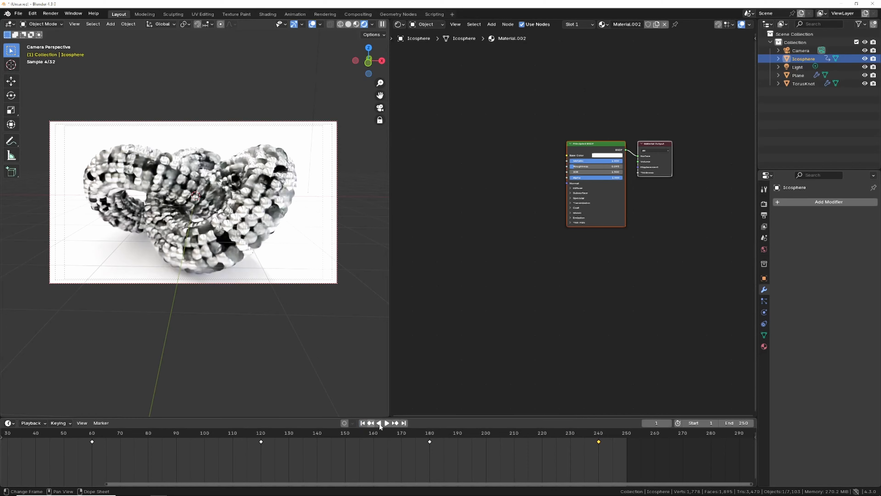
{"action": "left_click", "coordinate": [386, 423]}
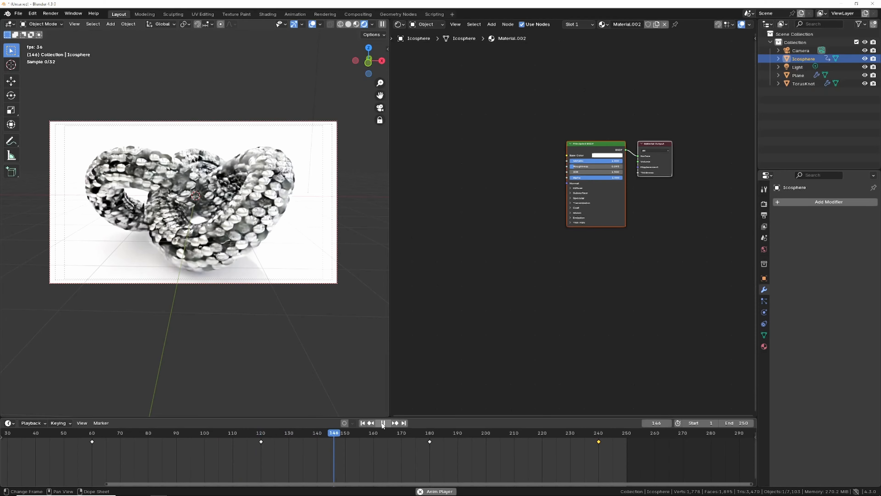
{"action": "left_click", "coordinate": [383, 423]}
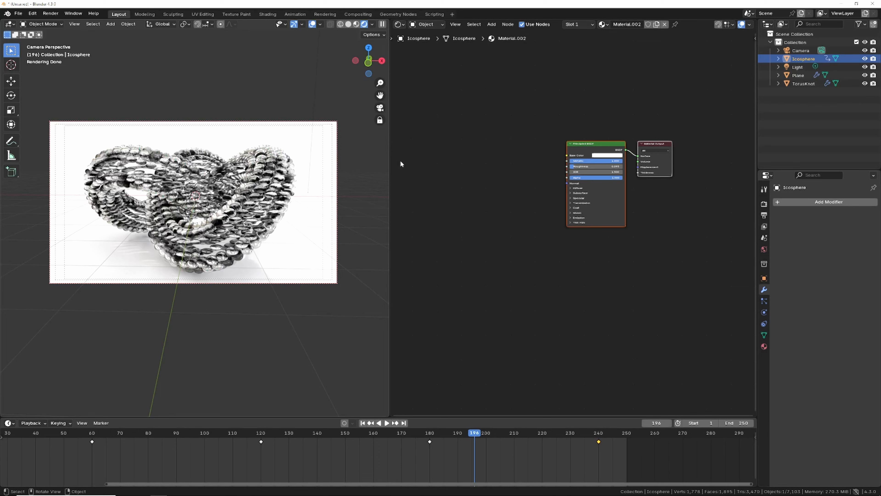
Step: Set the Icosphere material's base color to a pale gold tone
{"action": "left_click", "coordinate": [607, 155]}
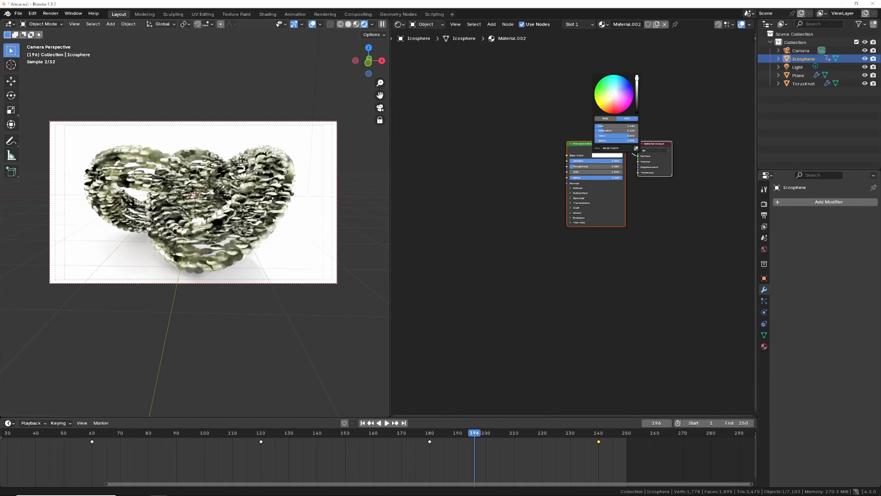
{"action": "left_click_drag", "start_coordinate": [612, 94], "coordinate": [612, 97]}
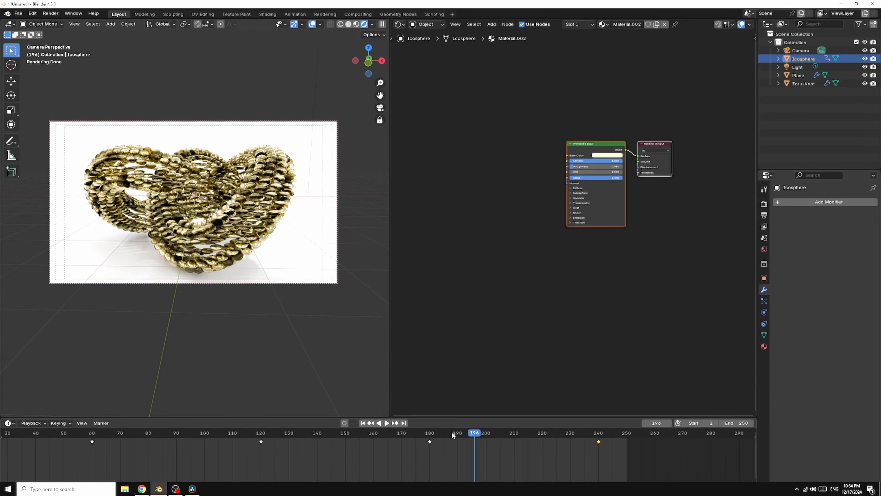
Step: Move to frame 129 and render an image of the scene
{"action": "left_click_drag", "start_coordinate": [474, 433], "coordinate": [286, 444]}
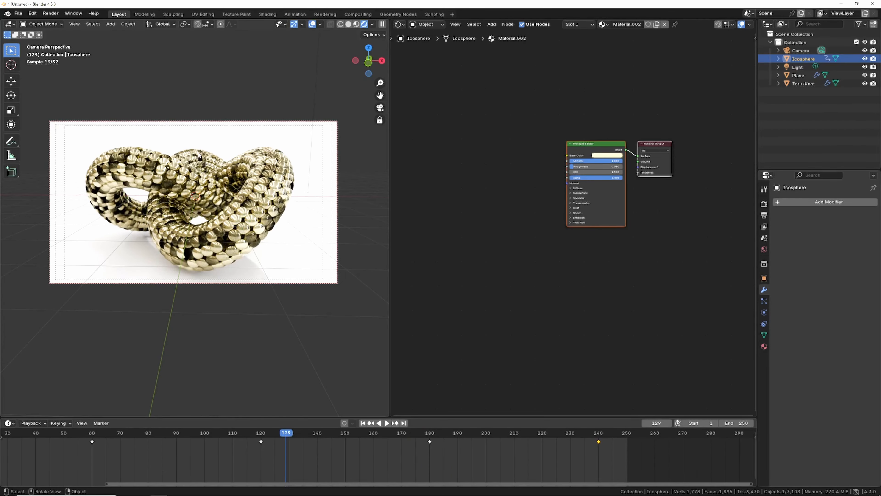
{"action": "left_click", "coordinate": [50, 14]}
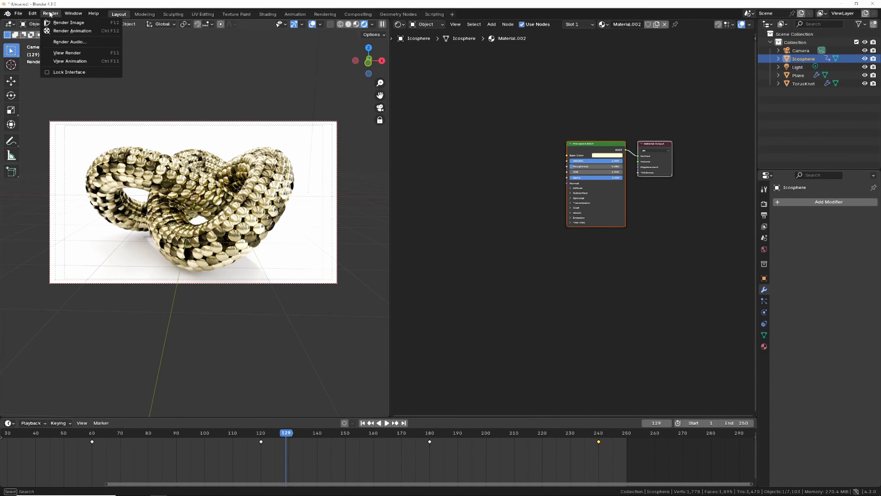
{"action": "left_click", "coordinate": [69, 23]}
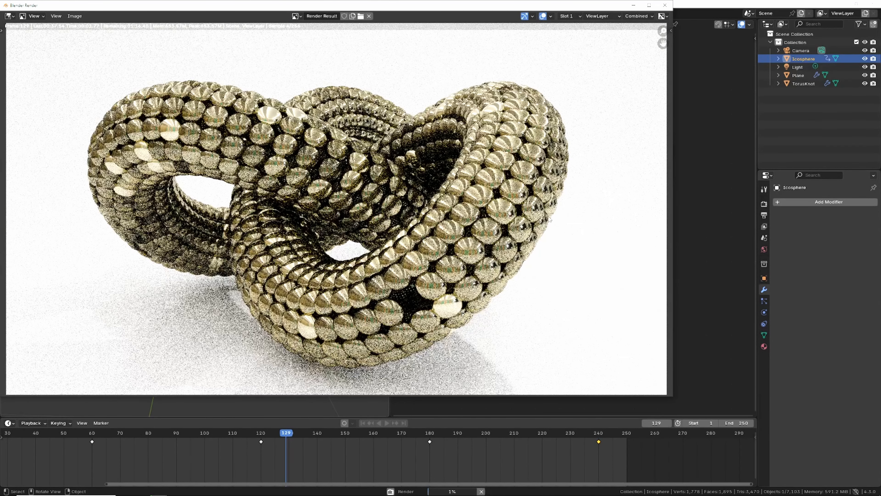
{"action": "scroll", "coordinate": [544, 218], "scroll_direction": "down", "scroll_amount": 1}
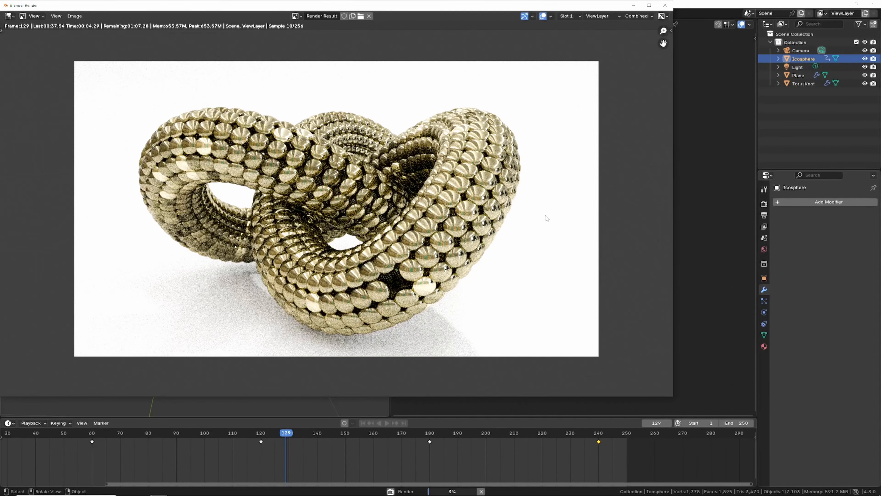
{"action": "scroll", "coordinate": [547, 218], "scroll_direction": "down", "scroll_amount": 1}
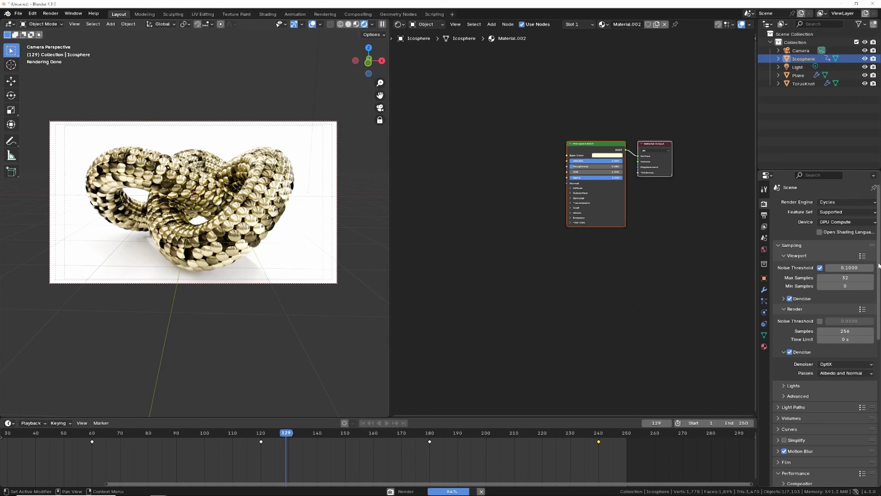
Step: Review the render sampling settings and the final render result, then close the render window
{"action": "left_click_drag", "start_coordinate": [879, 262], "coordinate": [872, 320]}
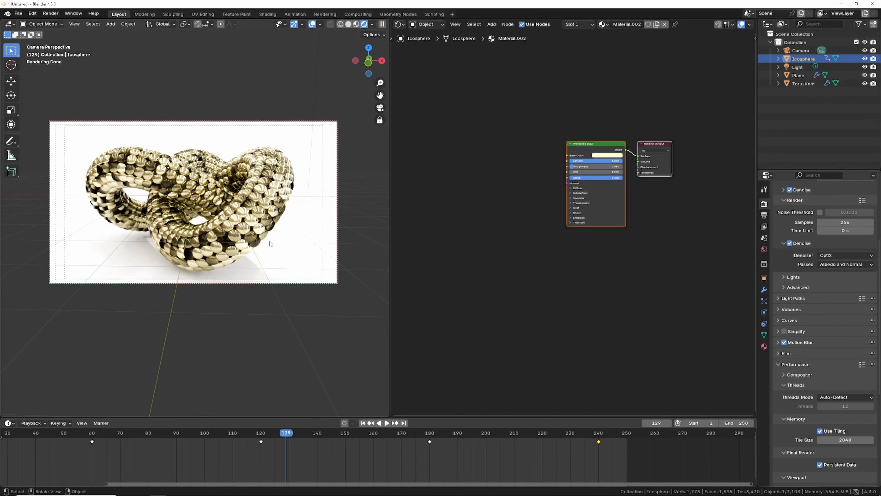
{"action": "key", "text": "F11"}
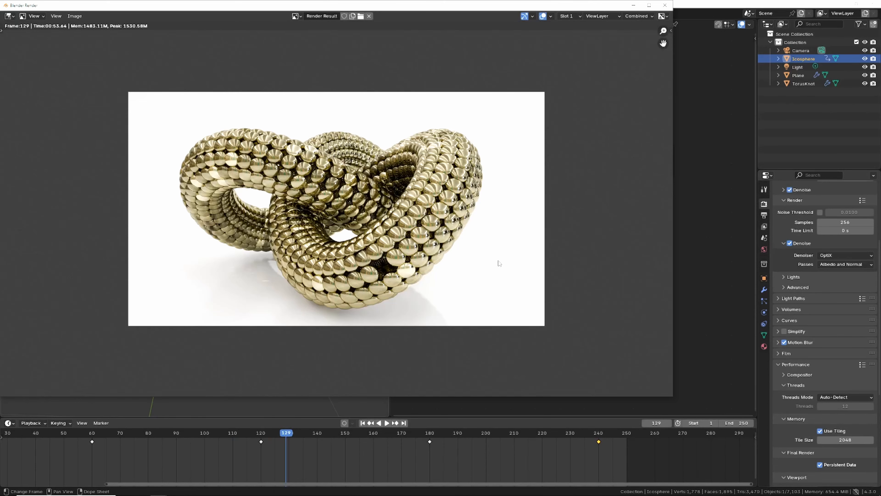
{"action": "key", "text": "Home"}
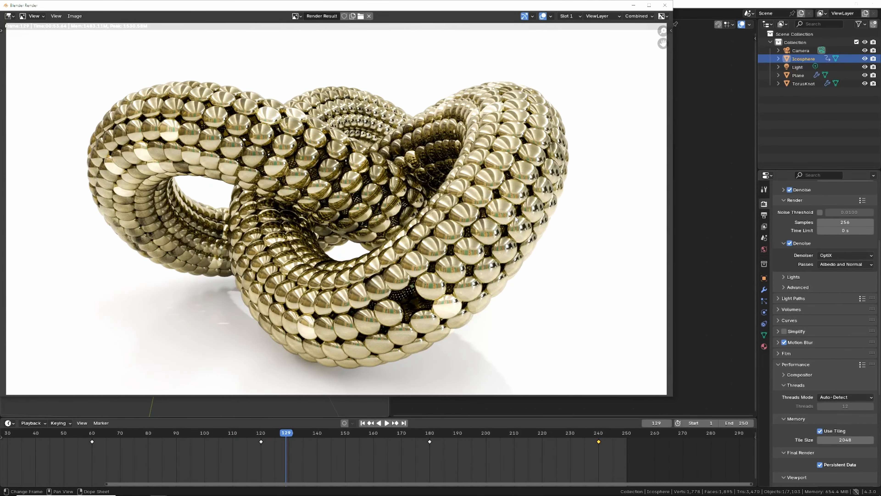
{"action": "scroll", "coordinate": [516, 219], "scroll_direction": "down", "scroll_amount": 1}
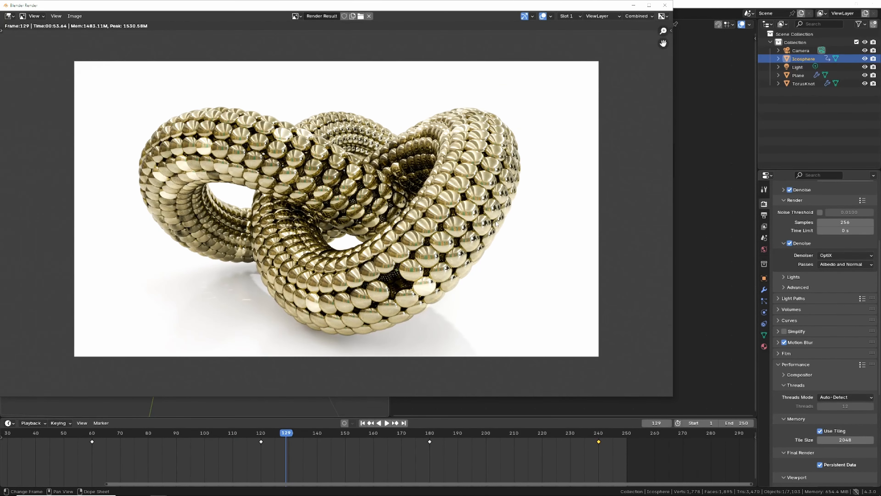
{"action": "left_click", "coordinate": [665, 5]}
Step: Select the torus knot and open the file browser for the world's environment image
{"action": "left_click", "coordinate": [249, 194]}
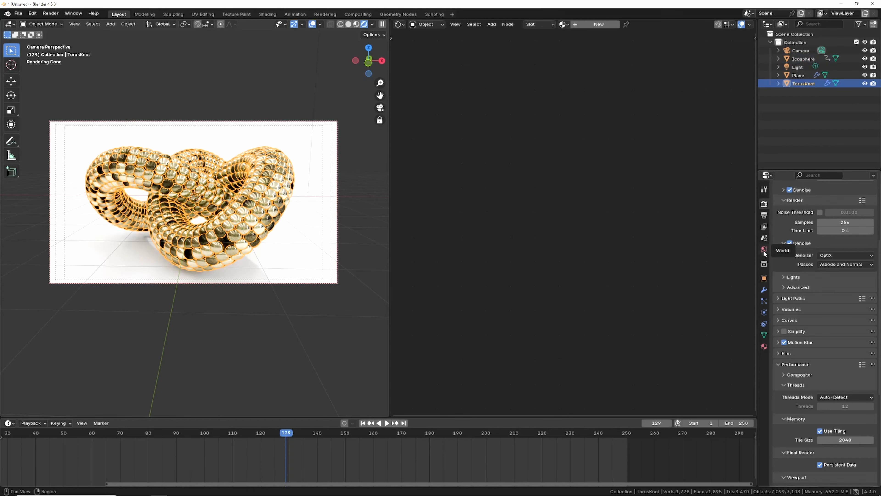
{"action": "left_click", "coordinate": [764, 250]}
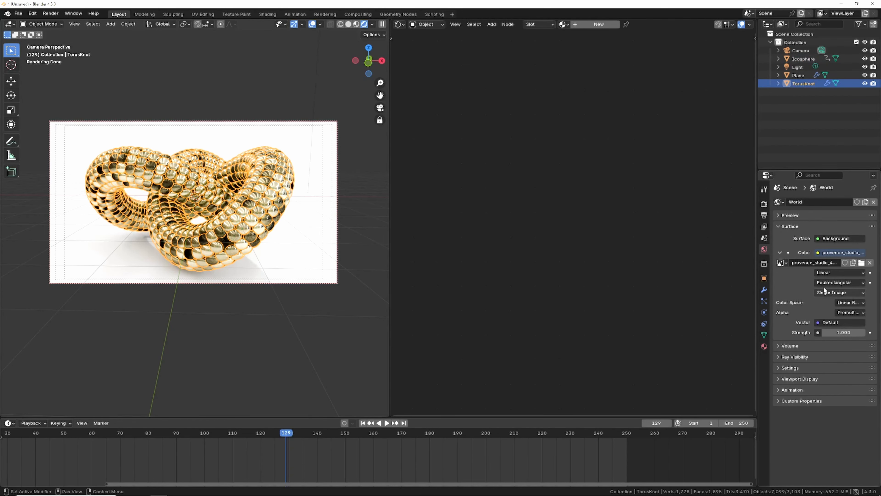
{"action": "left_click", "coordinate": [862, 262]}
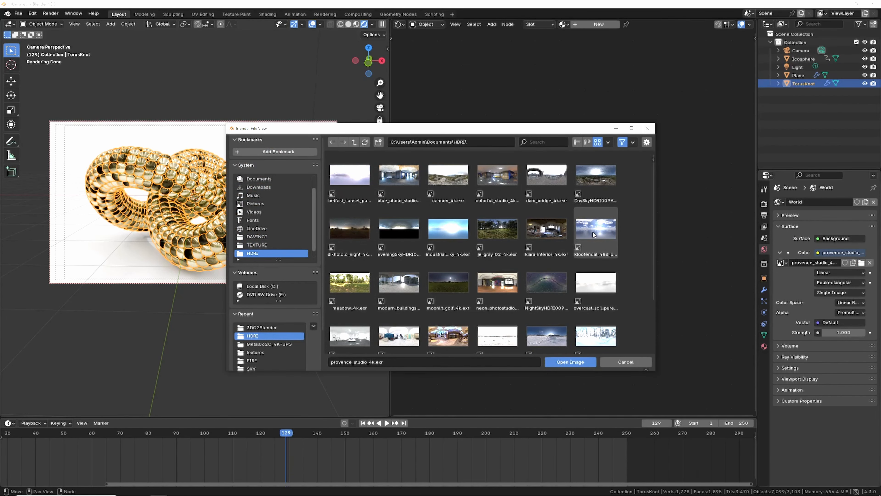